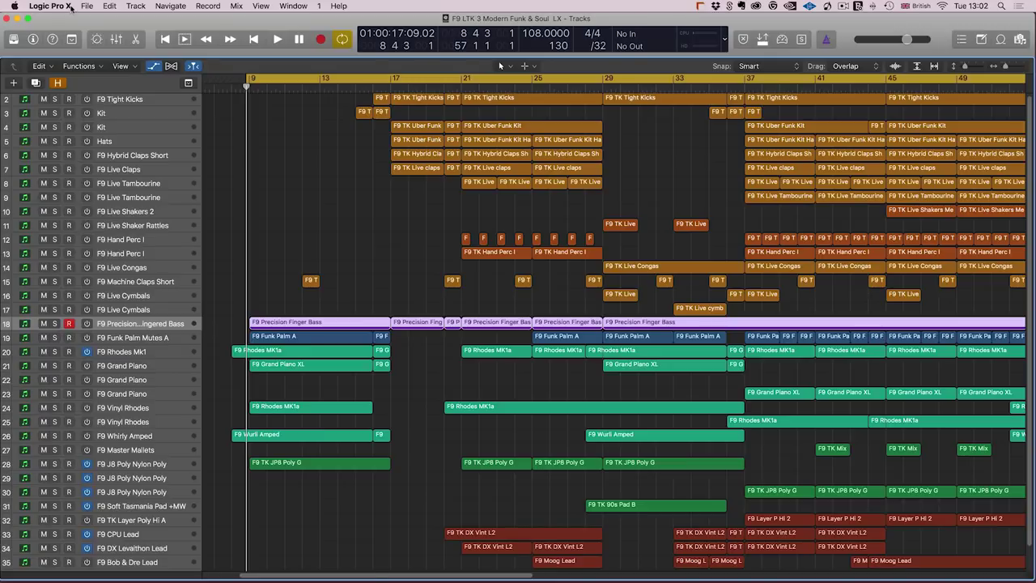
# - Show the inspector and look through the plug-in chains on the channel strips in the mixer
pyautogui.click(33, 39)
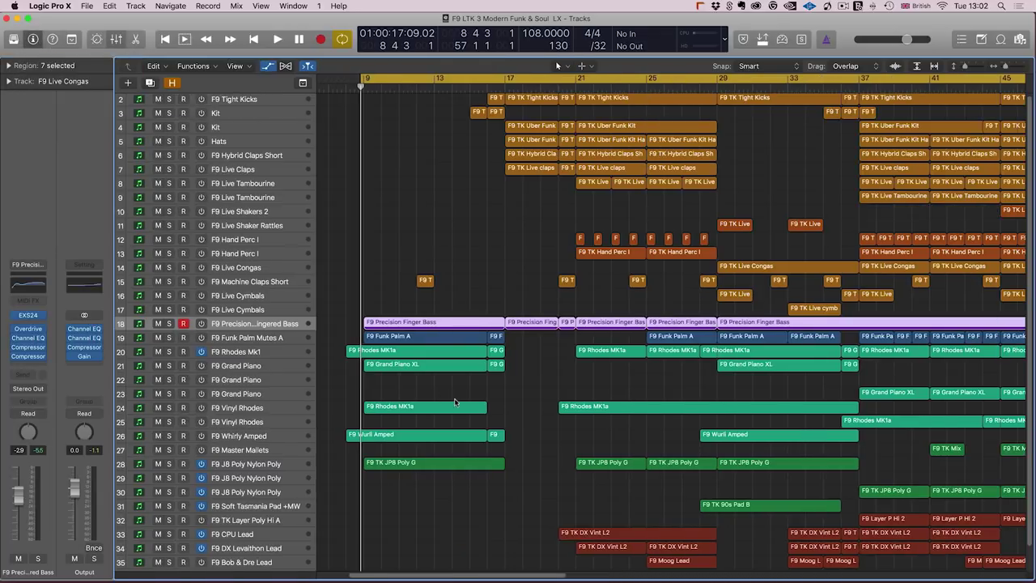
pyautogui.press('x')
pyautogui.hscroll(5, 360, 401)
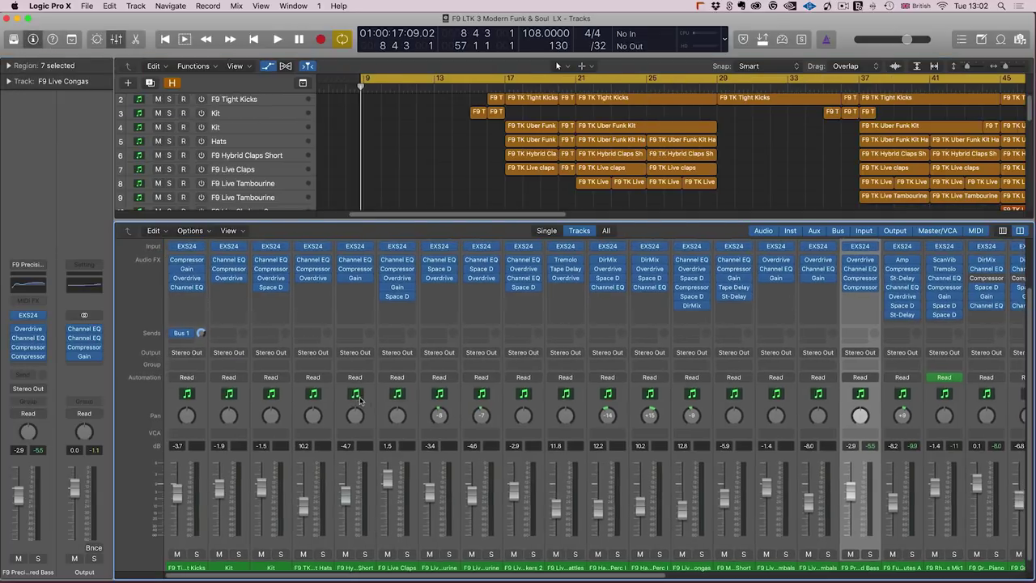
pyautogui.hscroll(10, 361, 400)
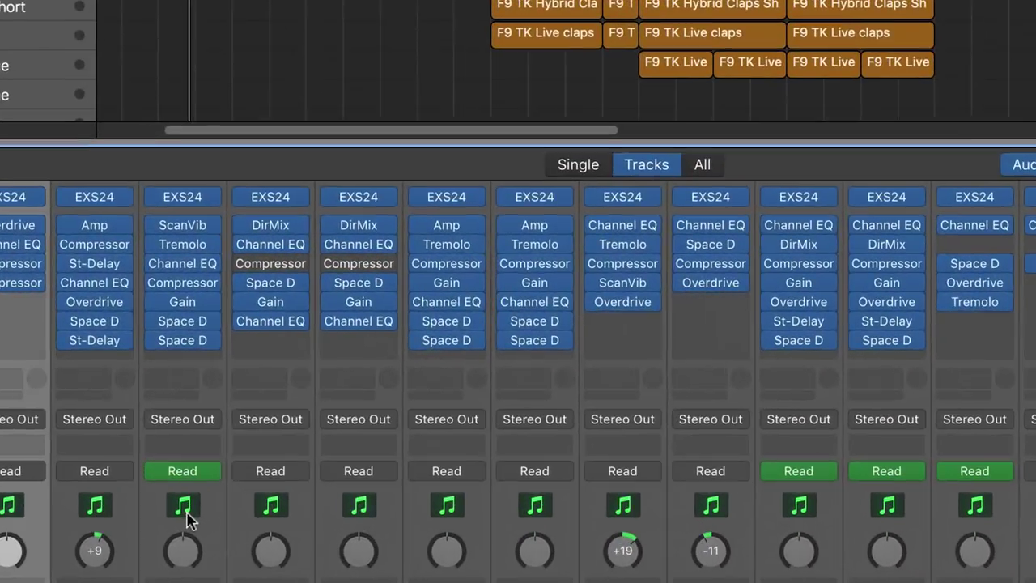
pyautogui.hscroll(3, 348, 409)
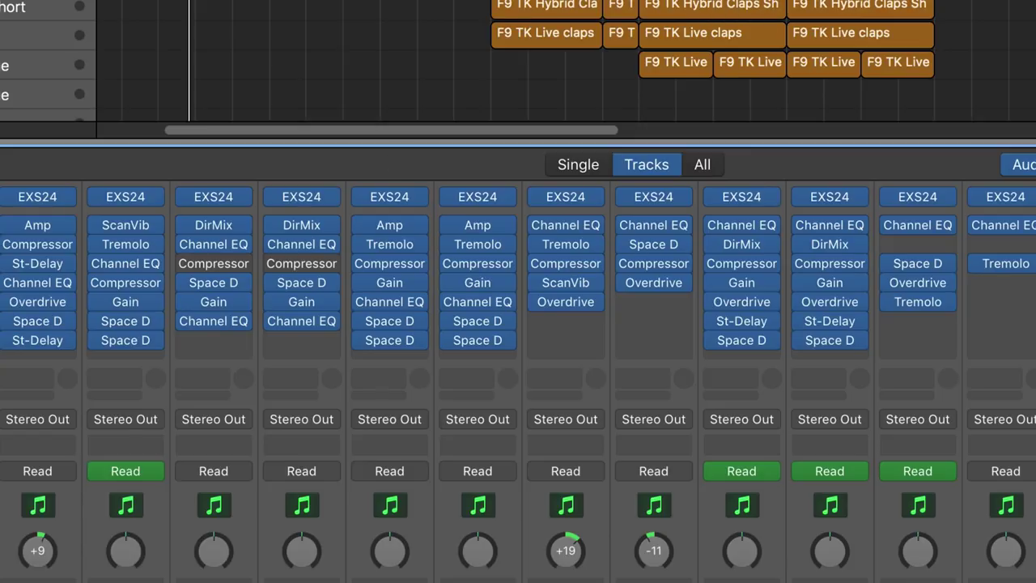
pyautogui.press('x')
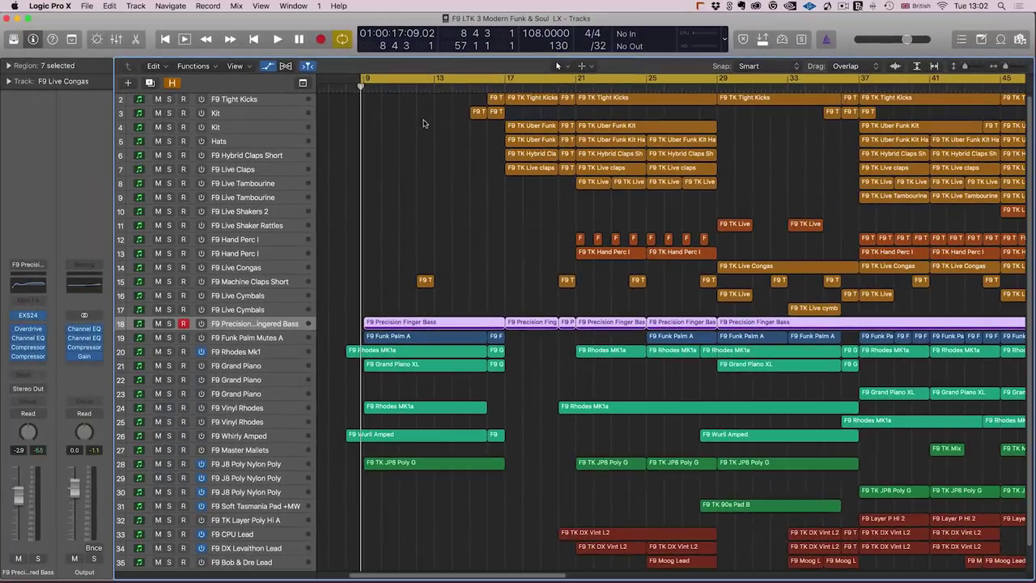
# - Play the funk project and check the channel levels across the mixer while it runs
pyautogui.press('space')
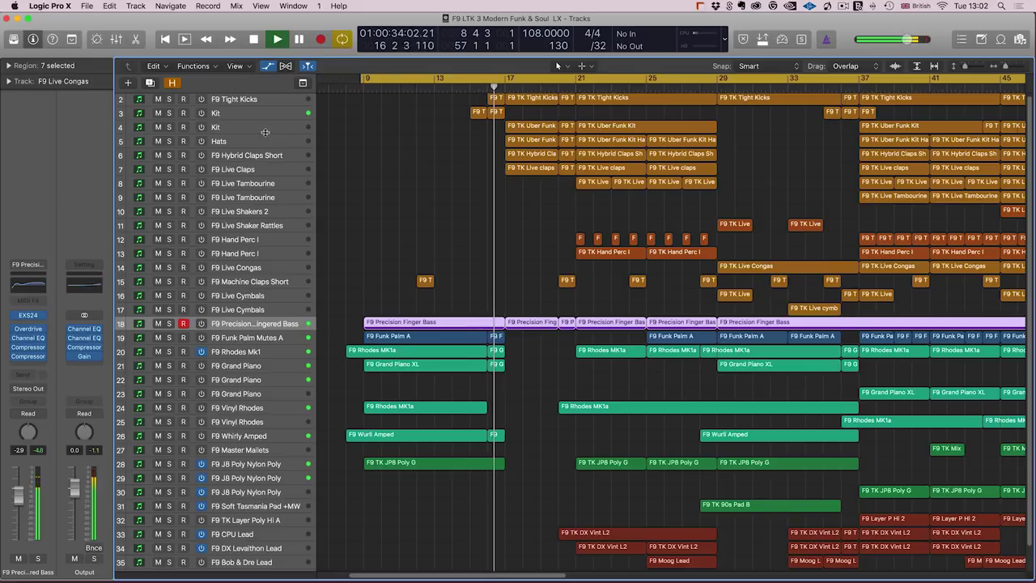
pyautogui.click(116, 39)
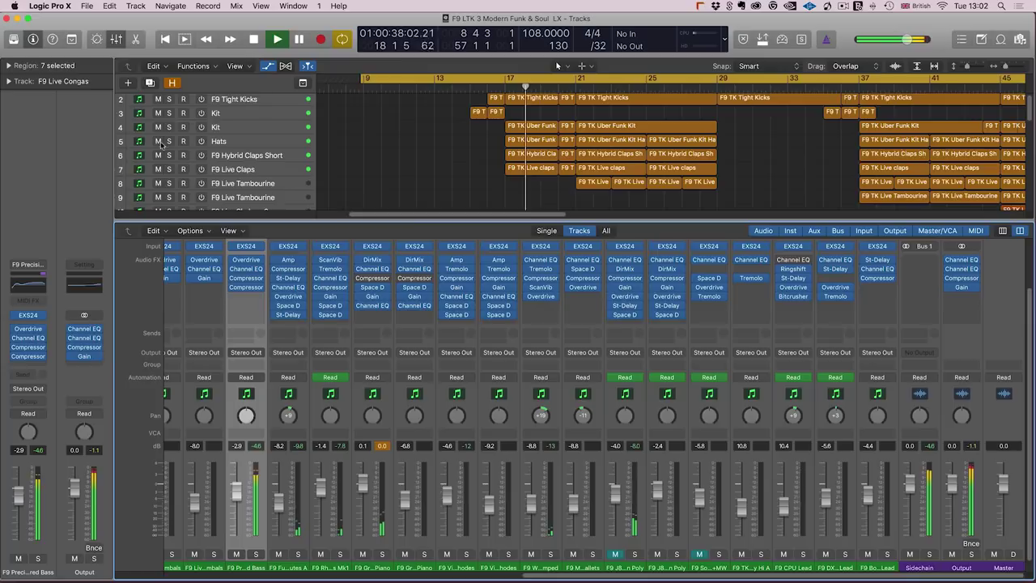
pyautogui.hscroll(-15, 275, 488)
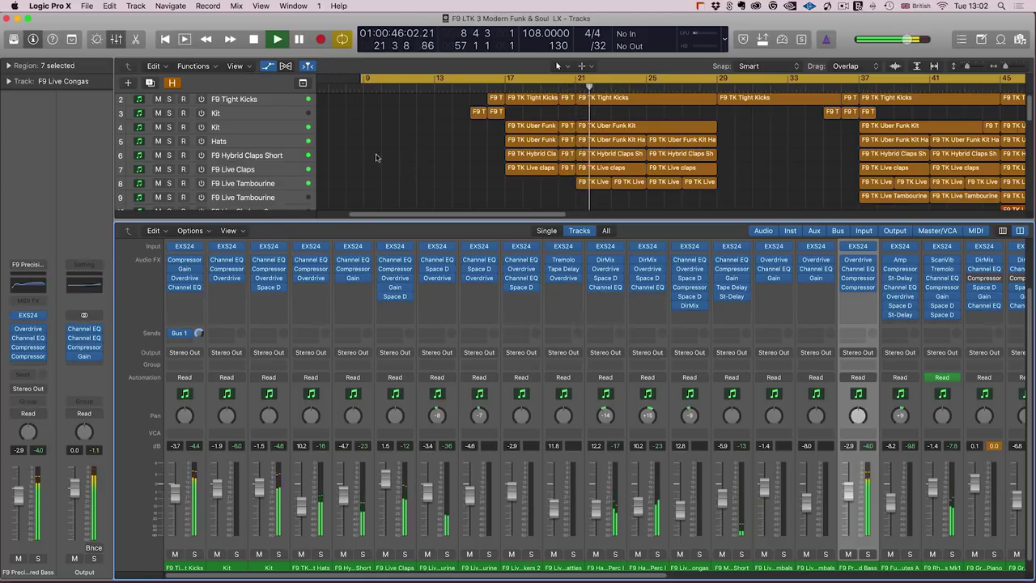
pyautogui.press('x')
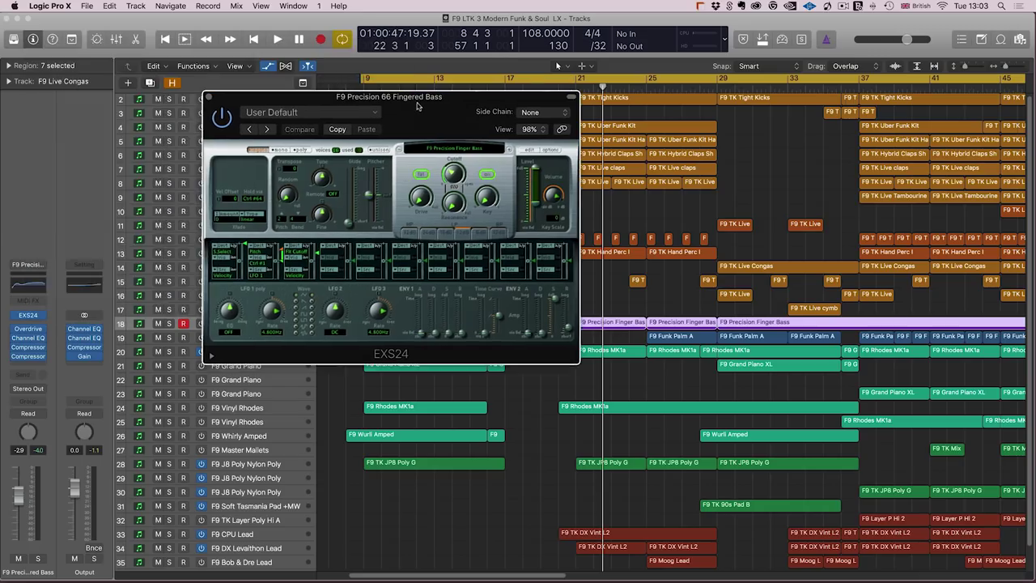
# - Look through the F9 Logic Toolkit instrument categories available in the bass track's EXS24 sampler without loading another instrument
pyautogui.click(449, 151)
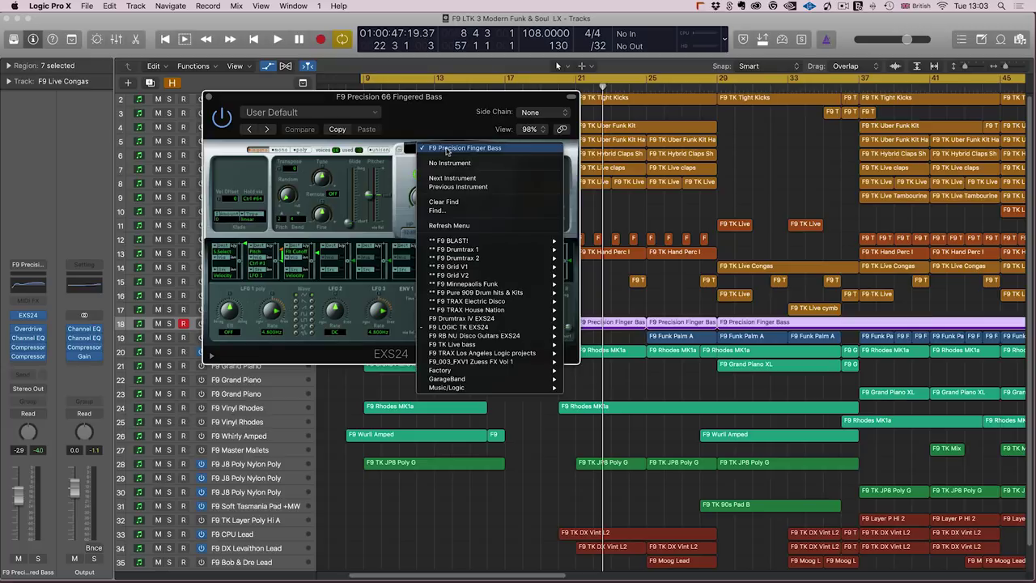
pyautogui.moveTo(456, 329)
pyautogui.moveTo(603, 327)
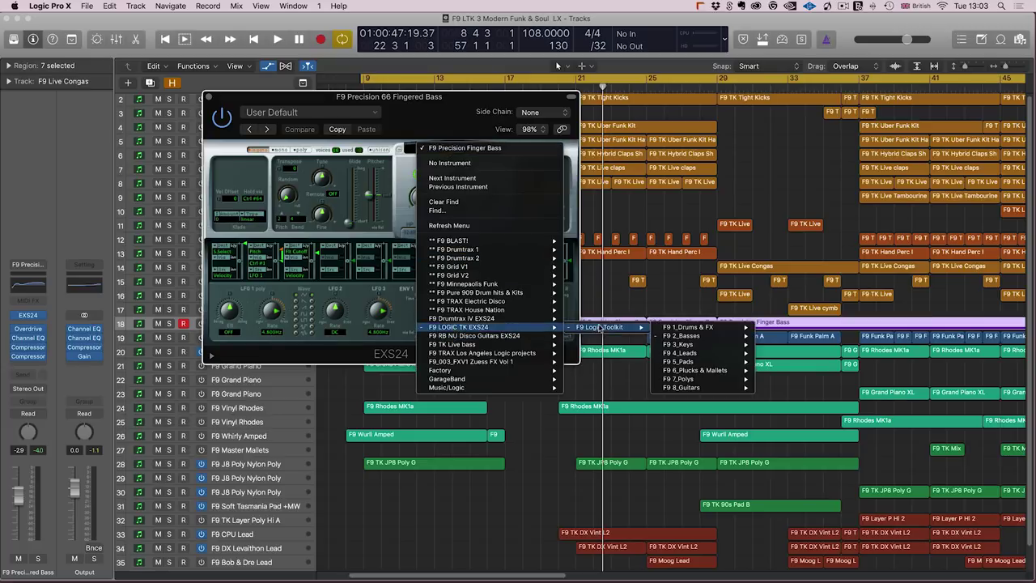
pyautogui.moveTo(695, 327)
pyautogui.moveTo(761, 340)
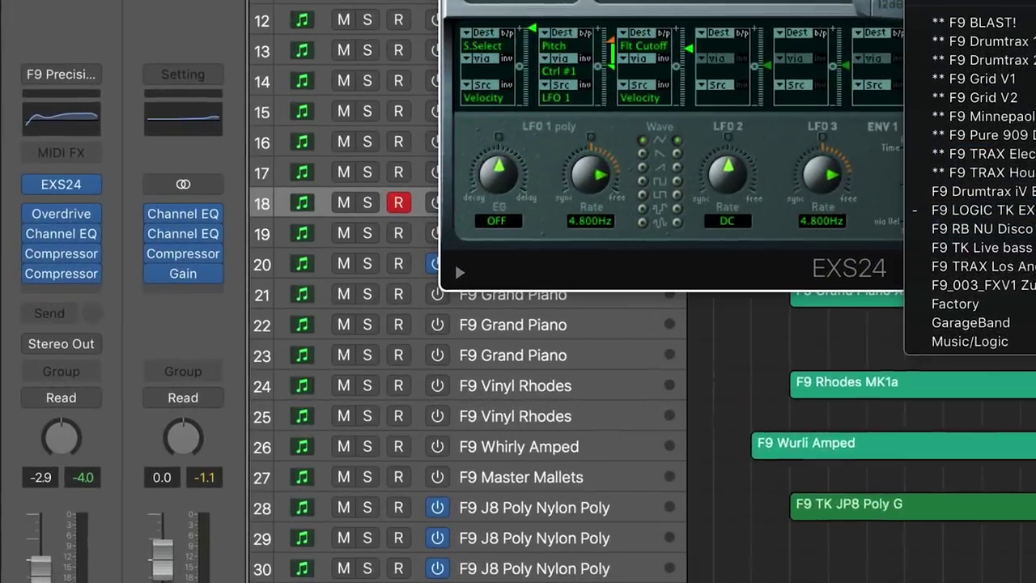
pyautogui.press('Escape')
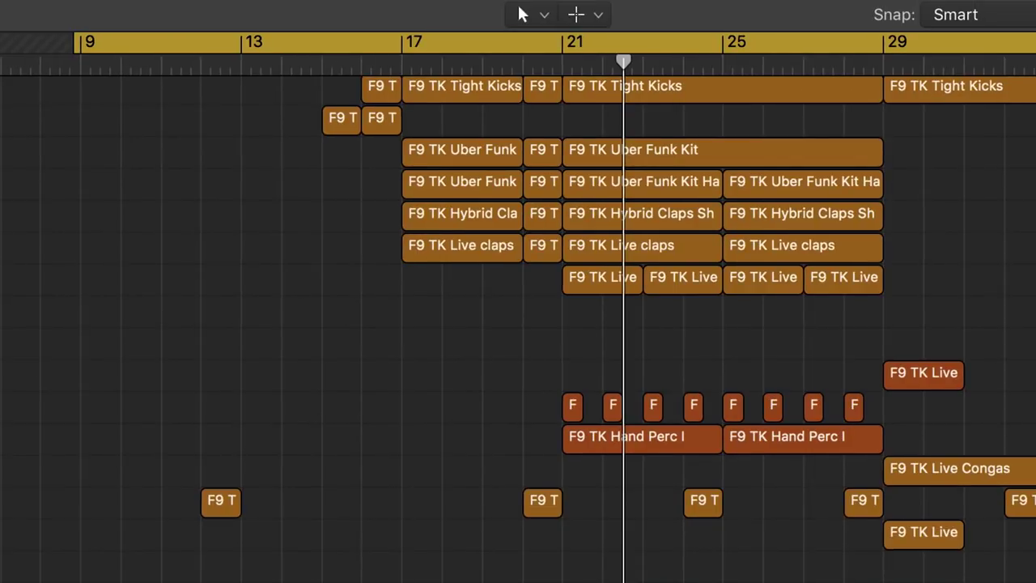
# - Zoom in on the Stadium Pop arrangement and play it back from bar 16
pyautogui.scroll(1, 518, 323)
pyautogui.press('Down')
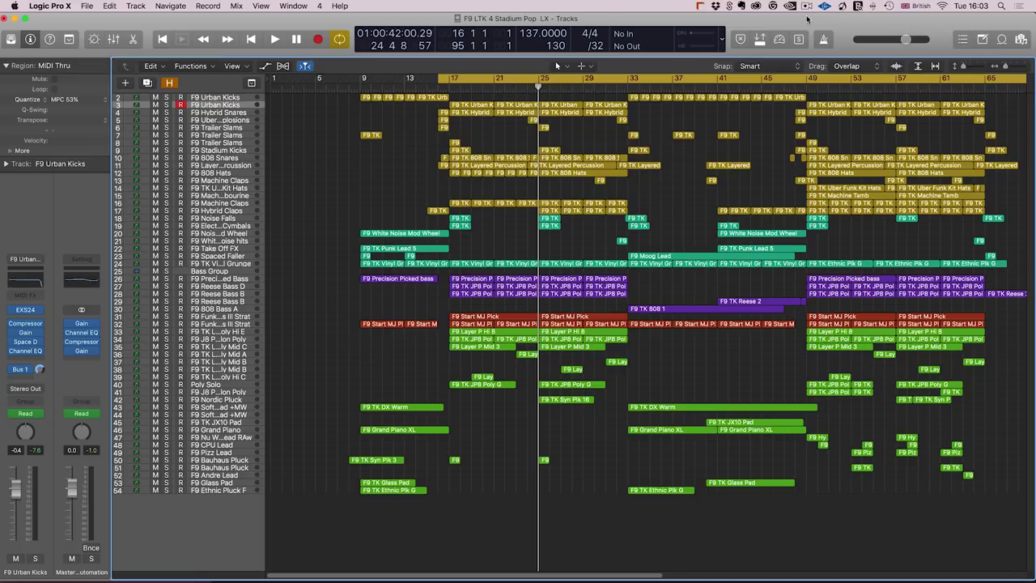
pyautogui.press('space')
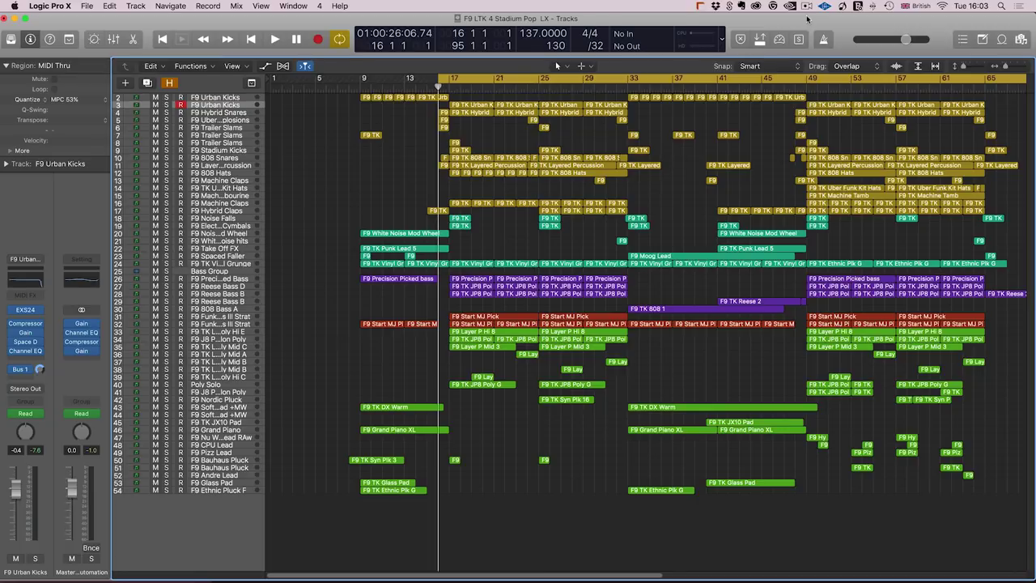
pyautogui.press('super+Right')
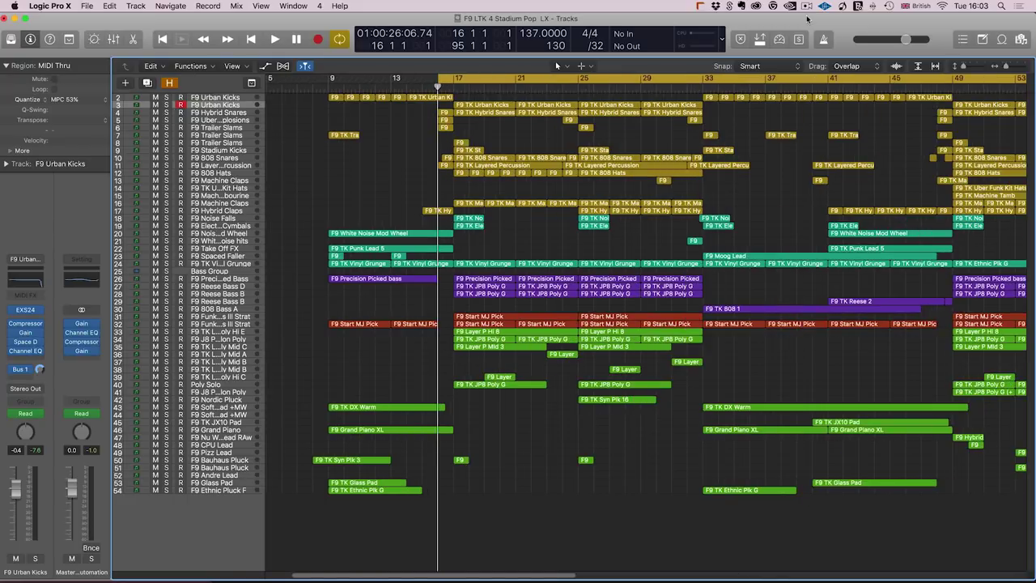
pyautogui.press('space')
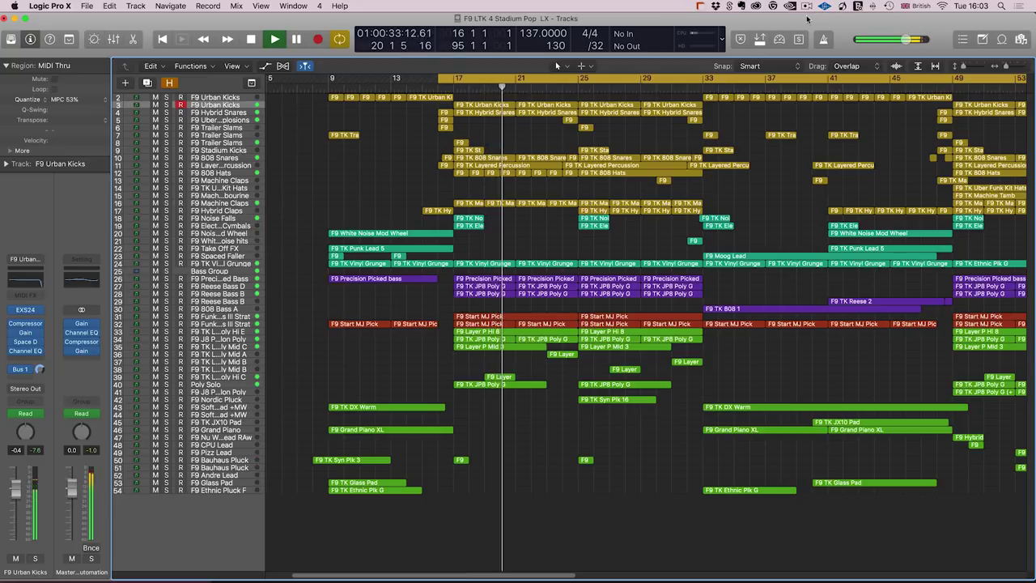
pyautogui.press('space')
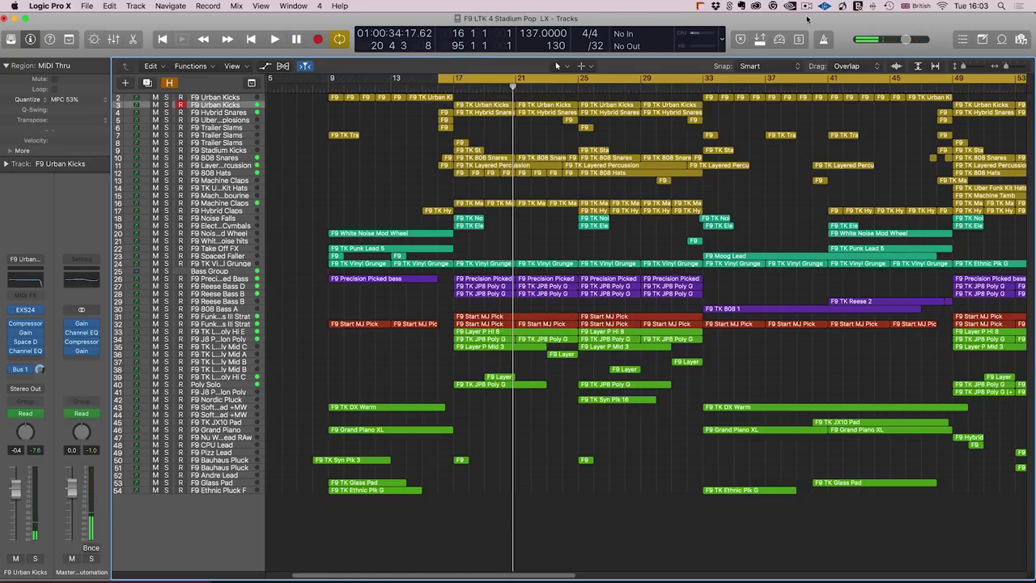
# - Go through the drum tracks from F9 Urban Kicks to F9 Trailer Slams to review their sounds and channel strips
pyautogui.click(226, 105)
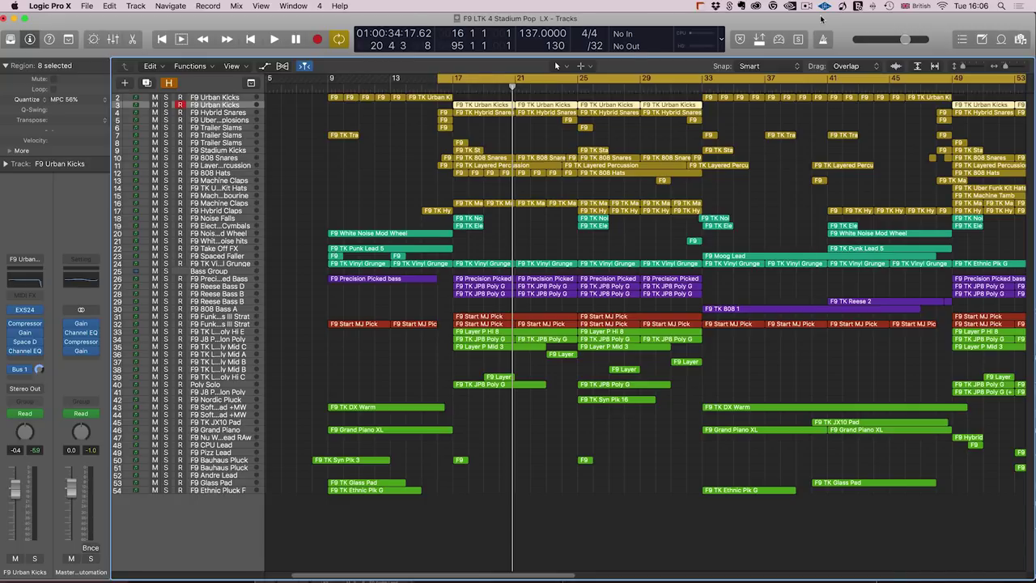
pyautogui.press('Down')
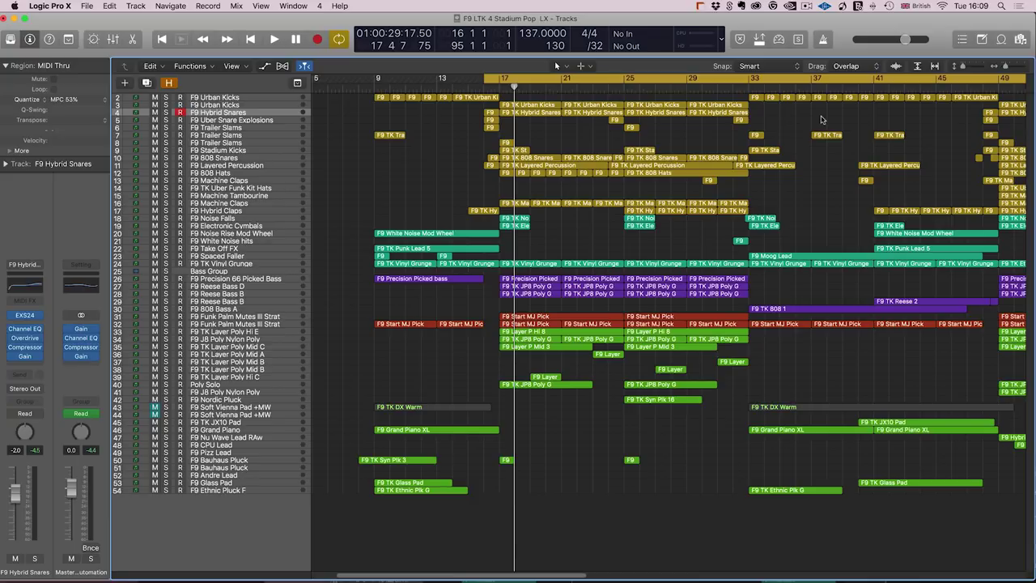
pyautogui.press('Down')
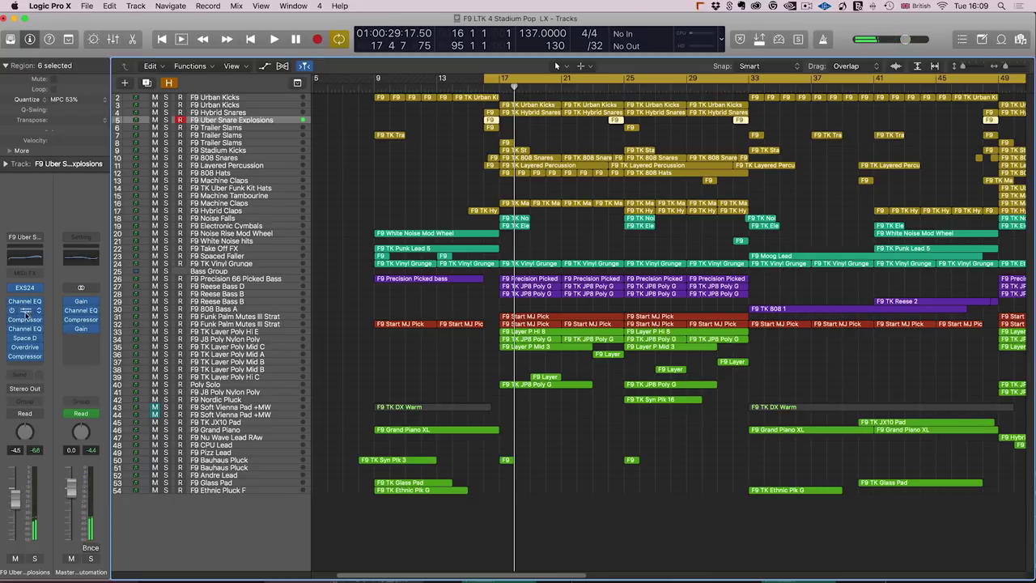
pyautogui.moveTo(23, 503); pyautogui.dragTo(23, 500)
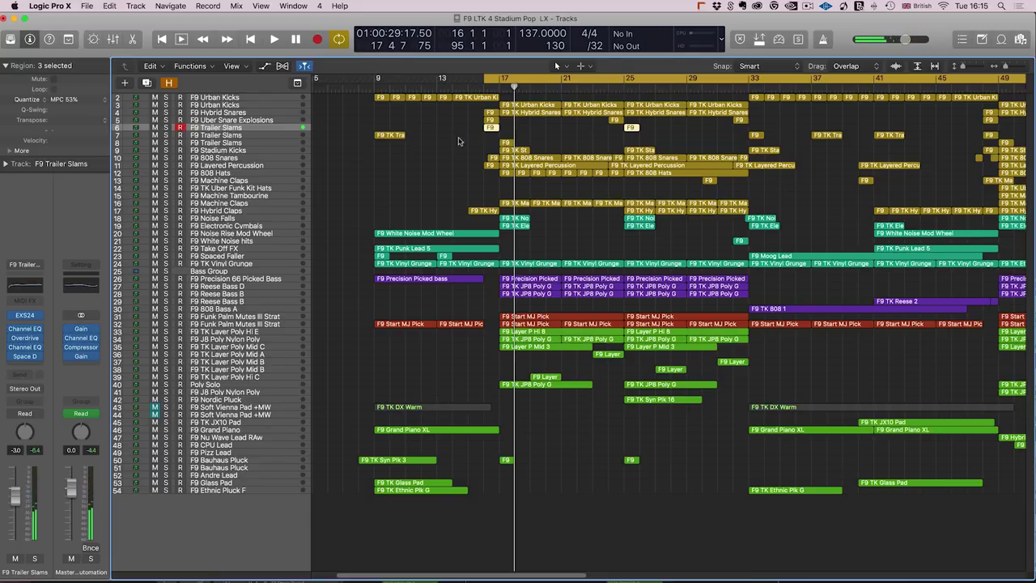
# - Solo the drum and percussion regions from bar 48 onward and play them in a cycle from bar 48 to 69
pyautogui.moveTo(466, 138); pyautogui.dragTo(623, 99)
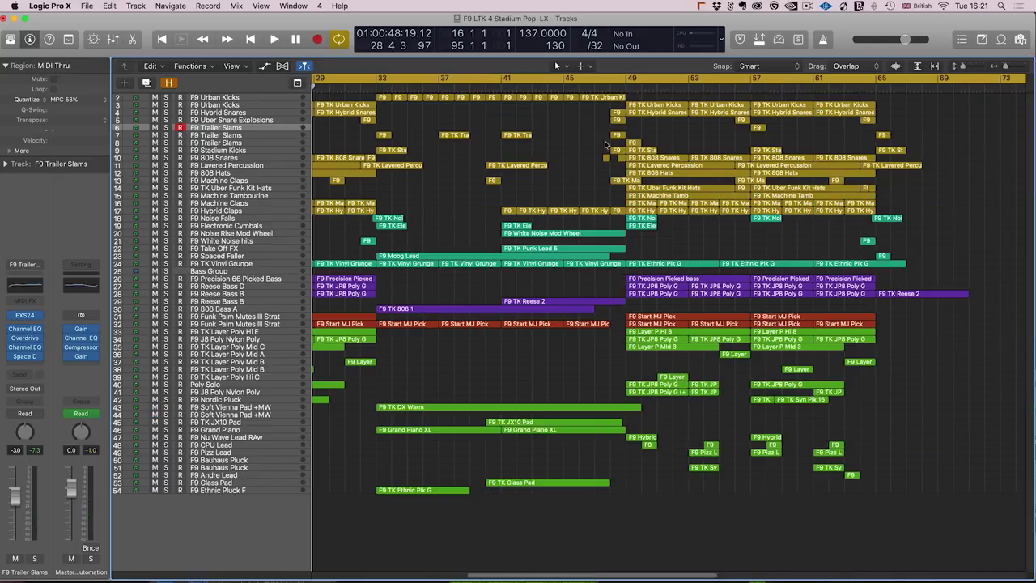
pyautogui.moveTo(962, 209); pyautogui.dragTo(940, 80)
pyautogui.hotkey('ctrl', 's')
pyautogui.click(612, 86)
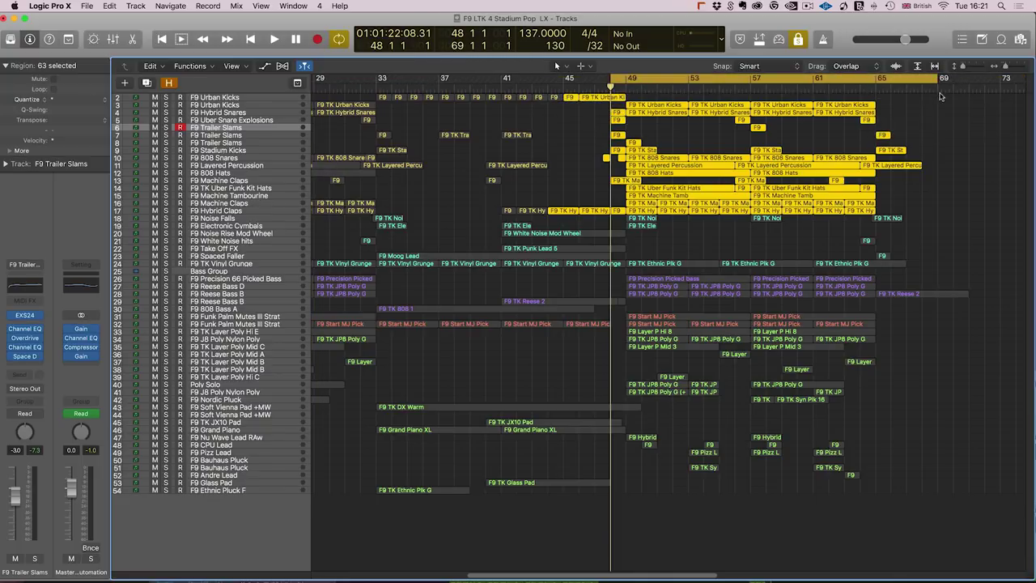
pyautogui.press('Return')
pyautogui.press('space')
pyautogui.press('super+Right')
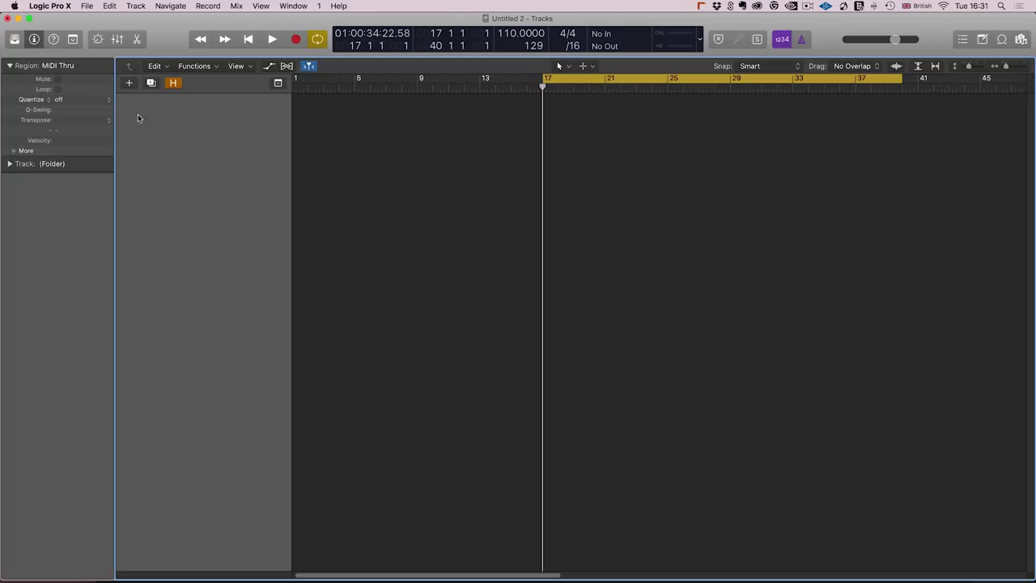
# - Set the default MIDI region quantize of the empty project to MPC 55%
pyautogui.click(74, 99)
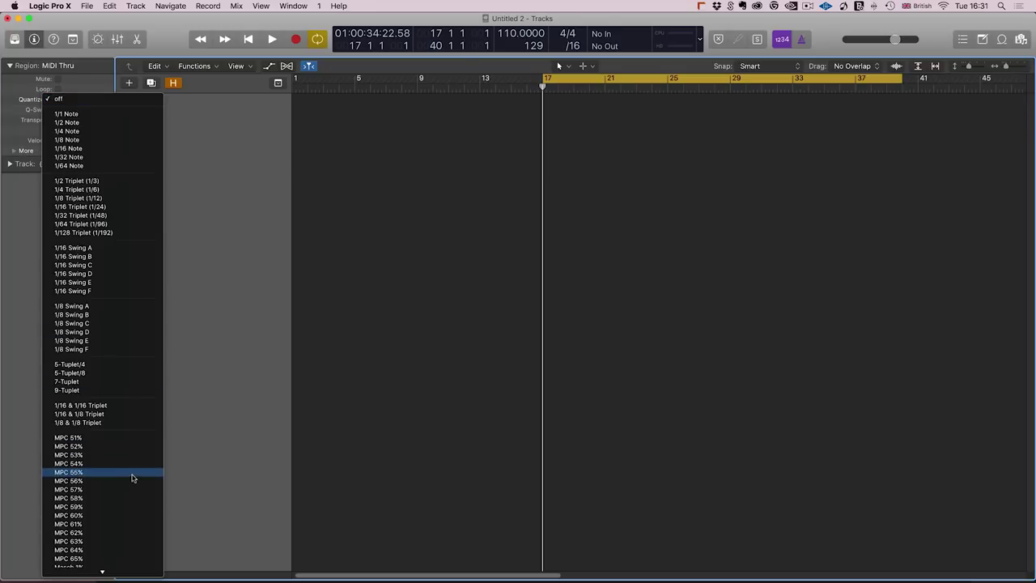
pyautogui.click(166, 323)
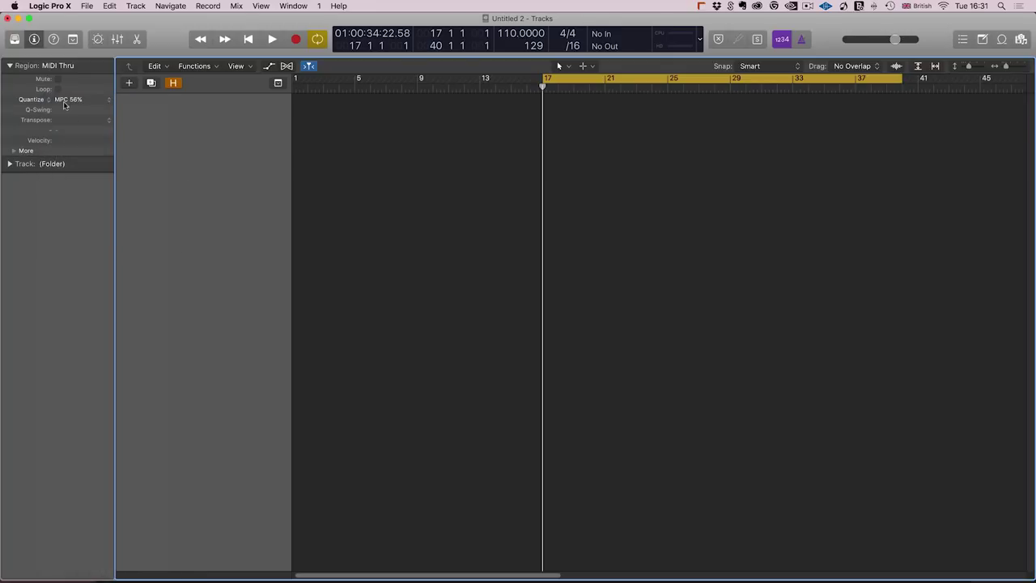
pyautogui.click(89, 100)
pyautogui.click(85, 90)
# - Create 10 software instrument tracks
pyautogui.click(129, 84)
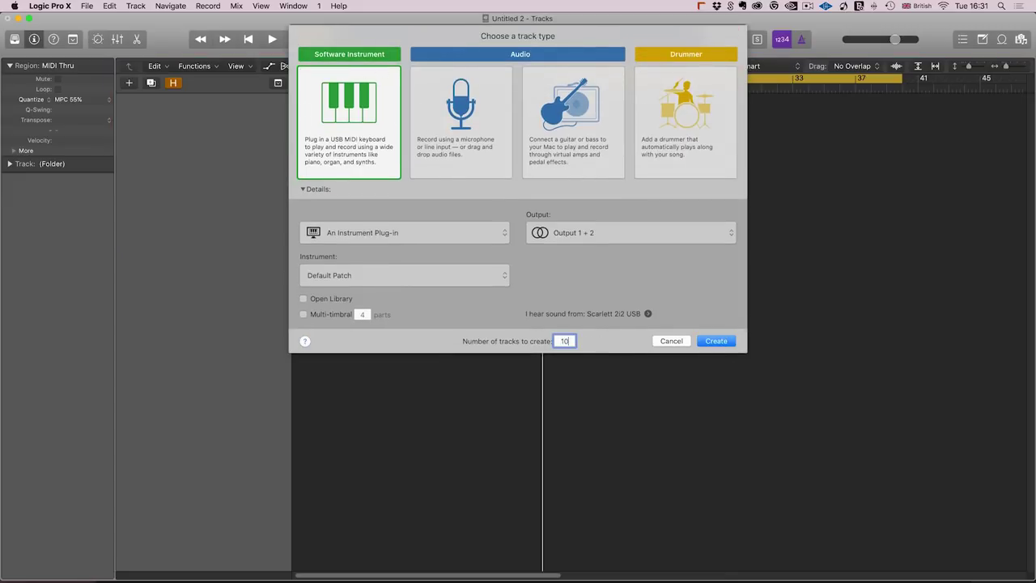
pyautogui.click(715, 341)
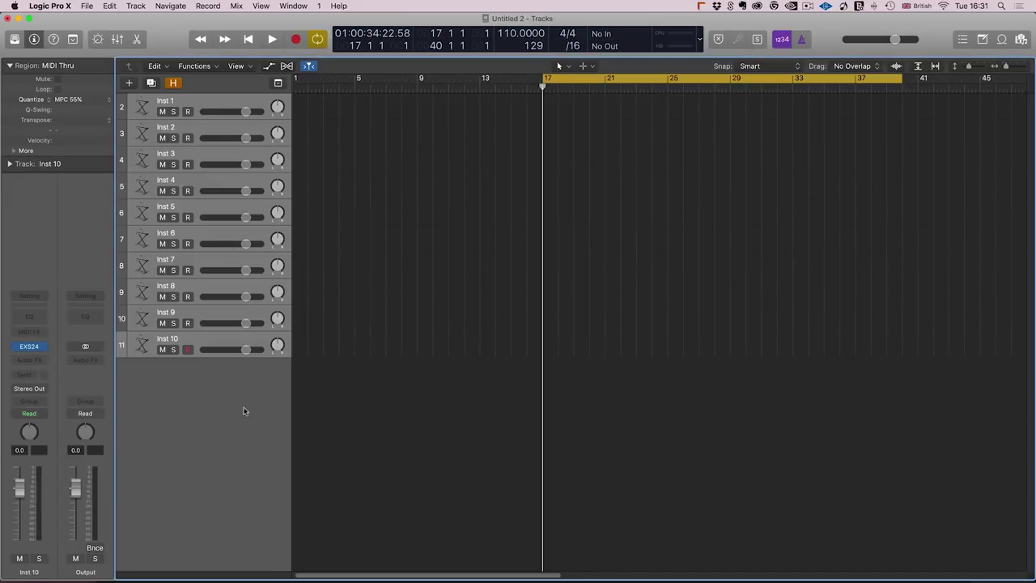
# - Show the sound library for track Inst 1 and go to the F9 Logic X Toolkit user channel strip settings
pyautogui.click(207, 106)
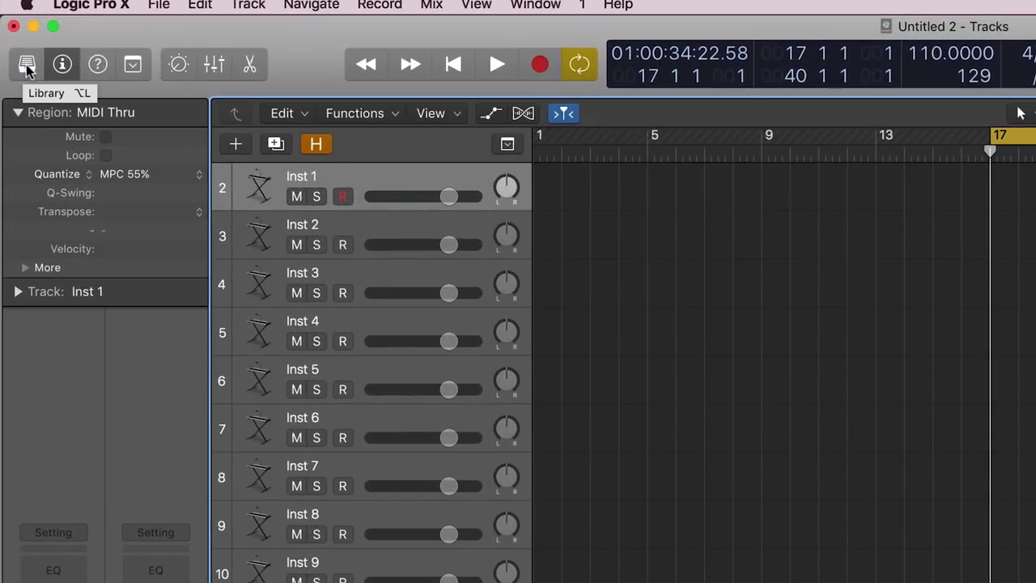
pyautogui.click(28, 66)
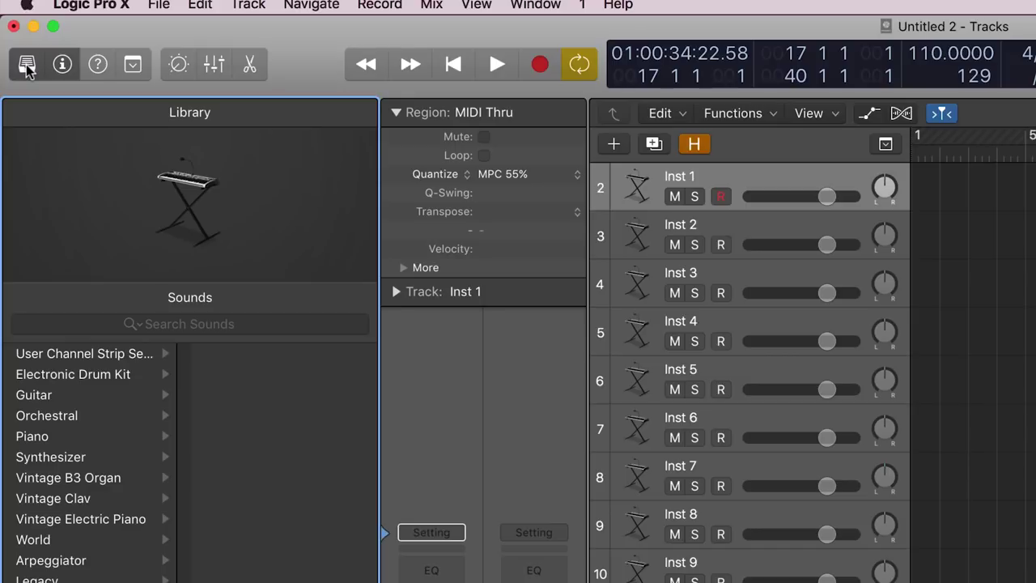
pyautogui.click(51, 353)
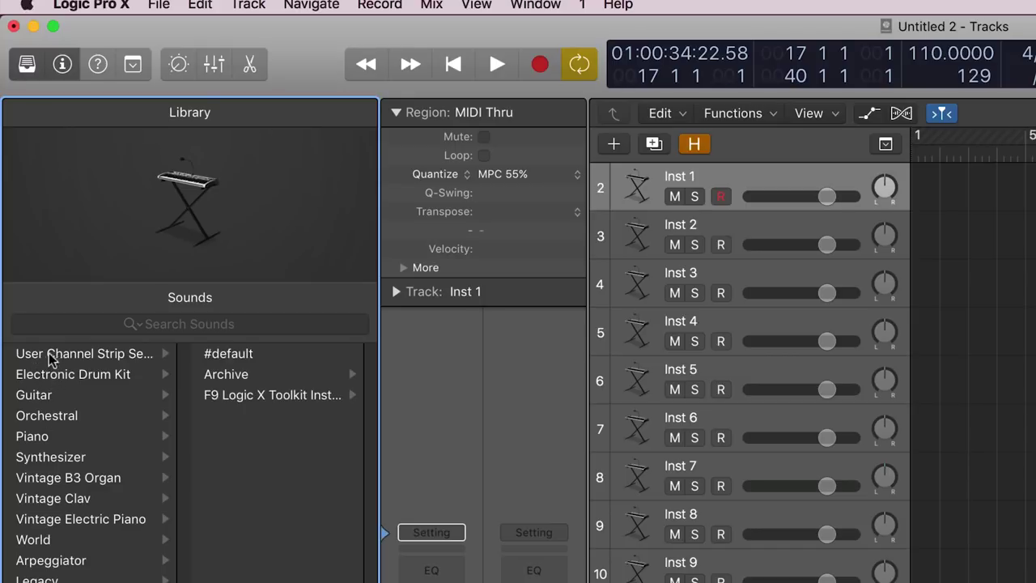
pyautogui.click(231, 397)
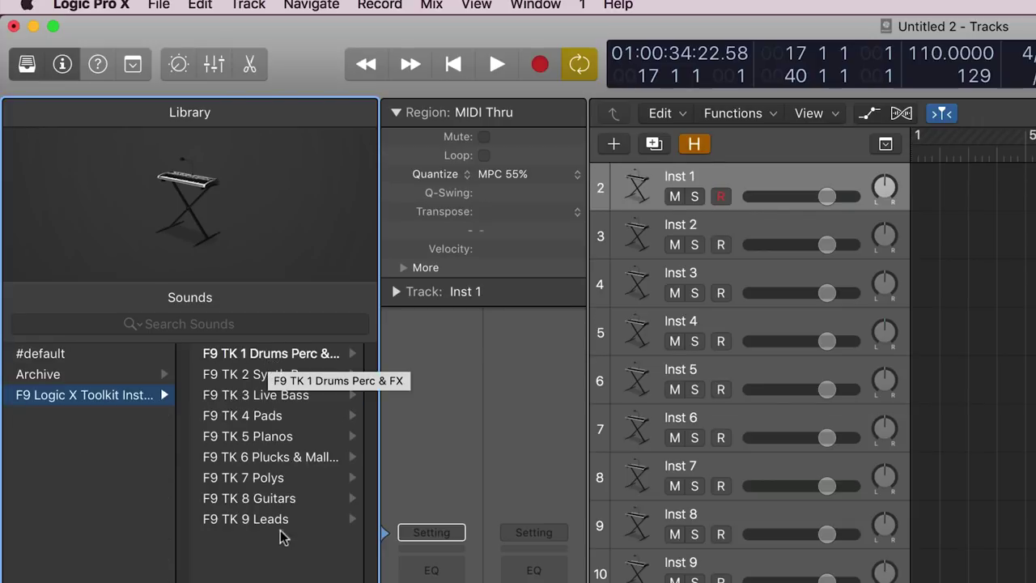
# - Look through the toolkit's sound categories from F9 TK 1 Drums Perc & FX to F9 TK 9 Leads
pyautogui.click(263, 358)
pyautogui.click(119, 376)
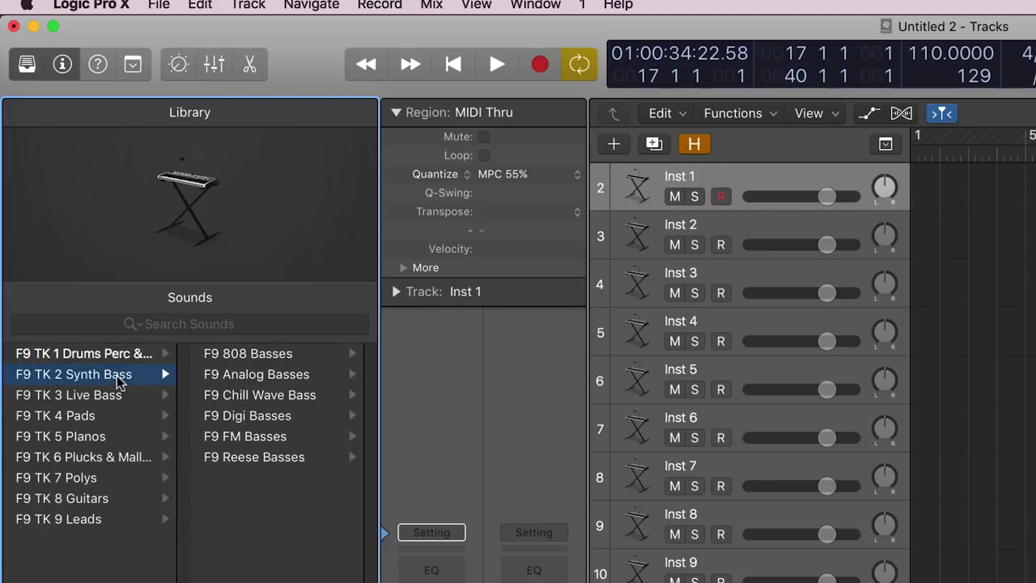
pyautogui.click(105, 397)
pyautogui.click(89, 416)
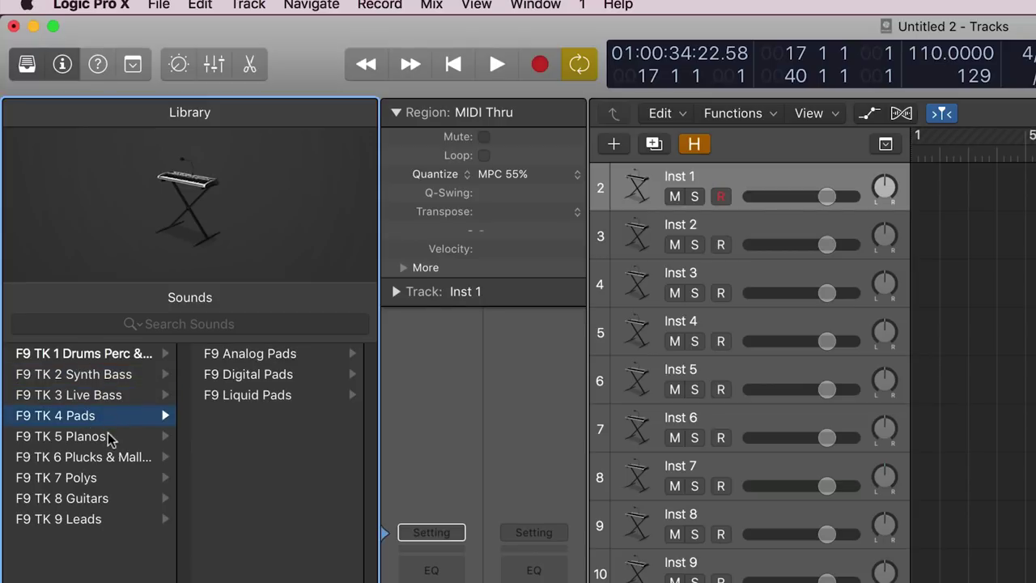
pyautogui.click(110, 437)
pyautogui.click(105, 459)
pyautogui.click(73, 480)
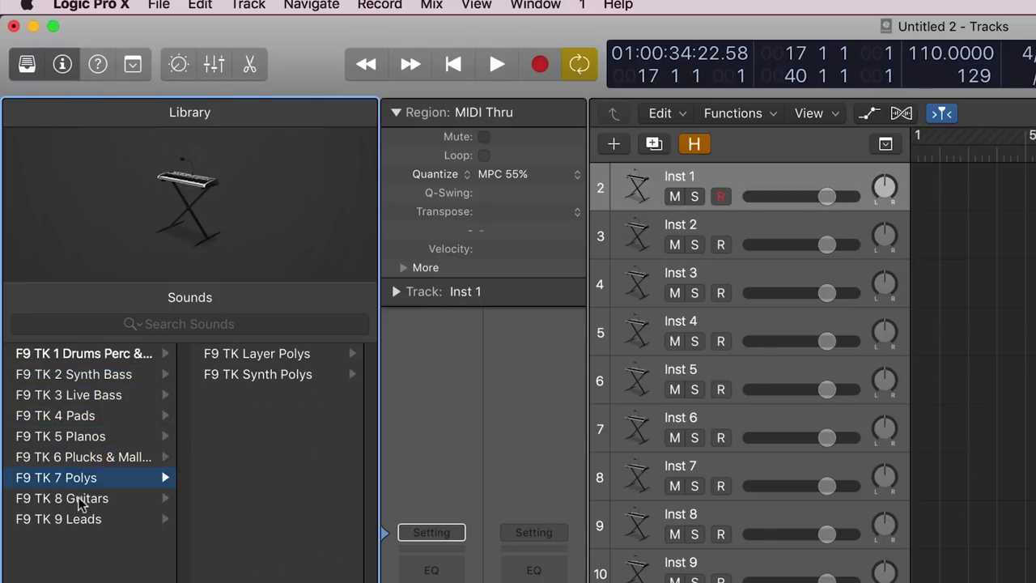
pyautogui.click(80, 502)
pyautogui.click(81, 518)
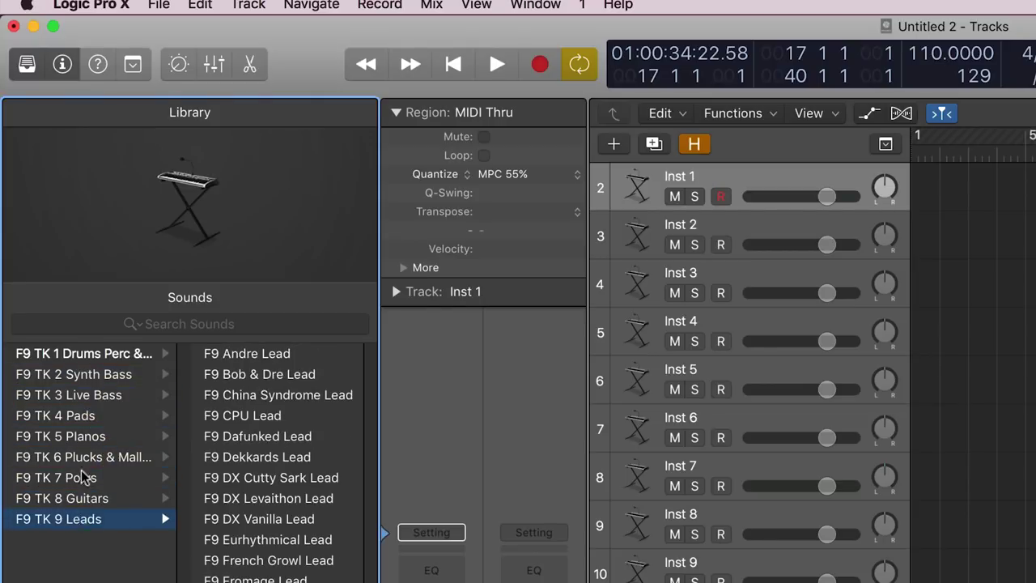
# - Load F9 808 Kicks from the F9 TK 1 Kicks drum sounds on track Inst 1, and replace it with F9 Club Kicks
pyautogui.click(86, 356)
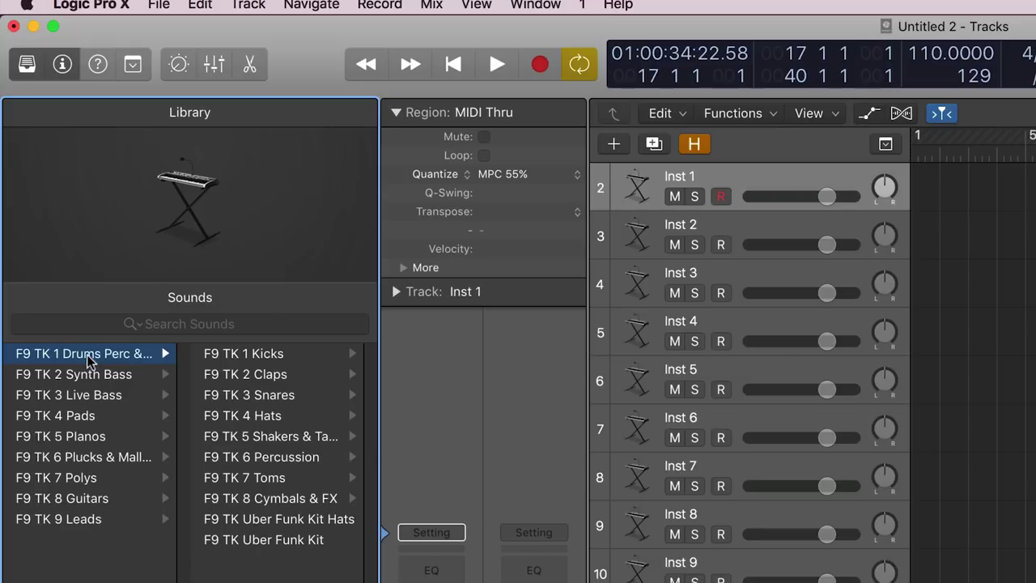
pyautogui.click(241, 356)
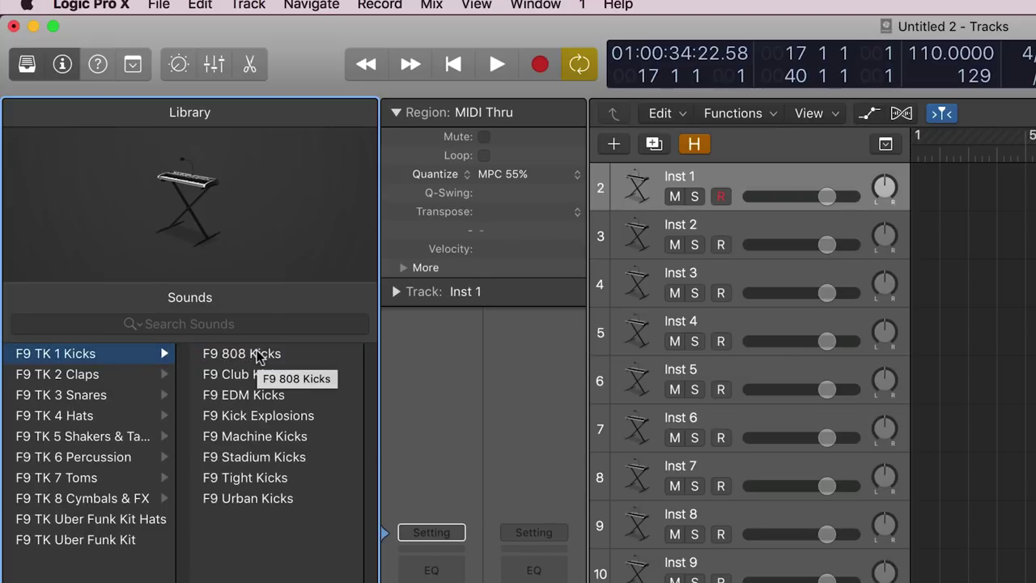
pyautogui.click(259, 358)
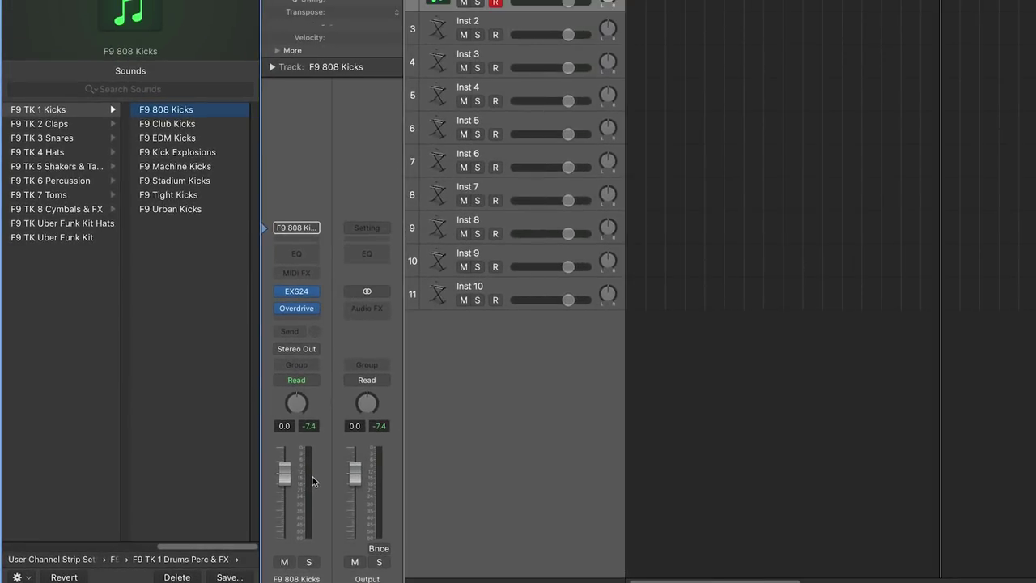
pyautogui.click(168, 124)
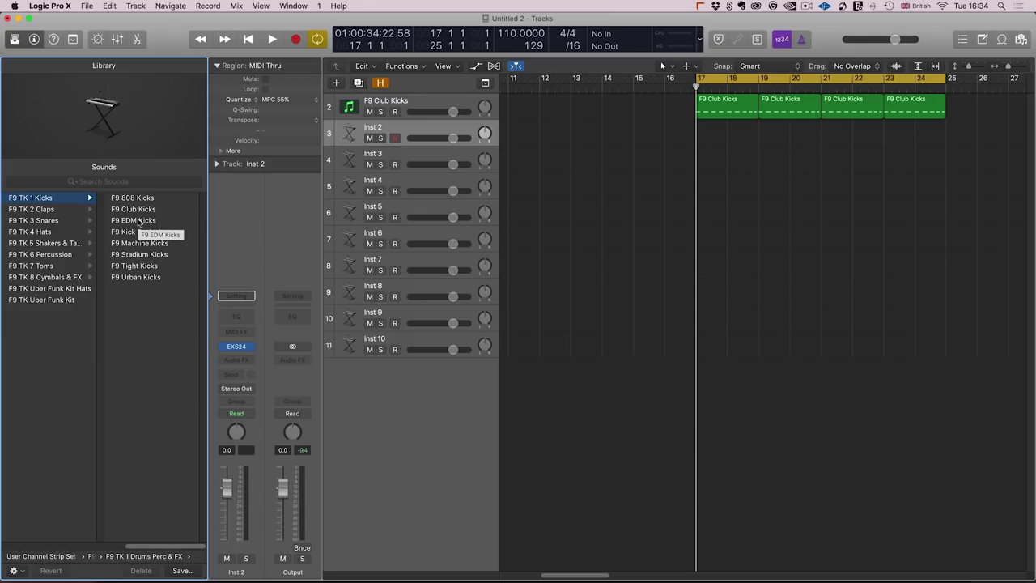
# - Load F9 EDM Kicks on track Inst 2 and F9 Kick Explosions on track Inst 3
pyautogui.click(139, 221)
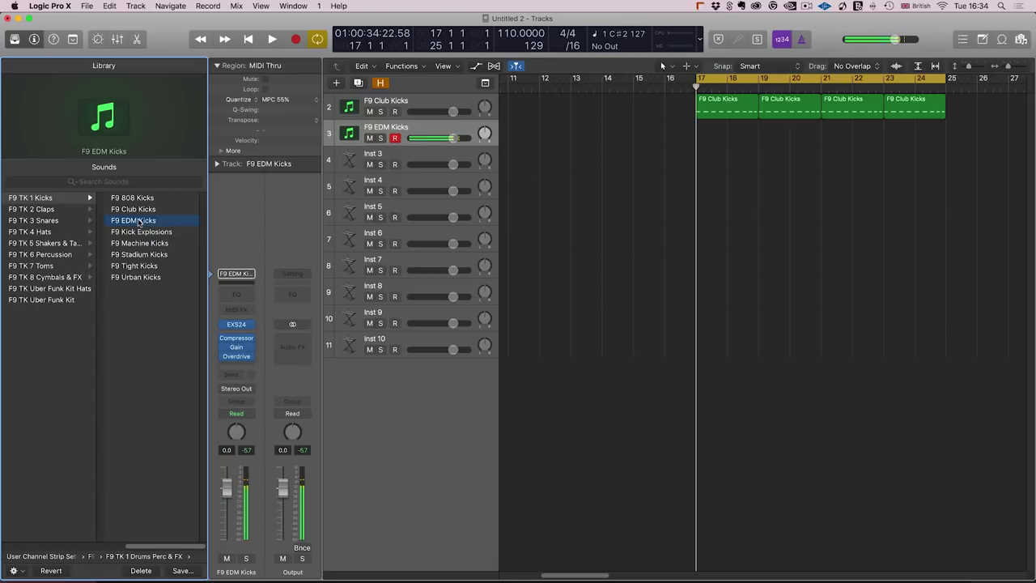
pyautogui.click(363, 157)
pyautogui.click(153, 233)
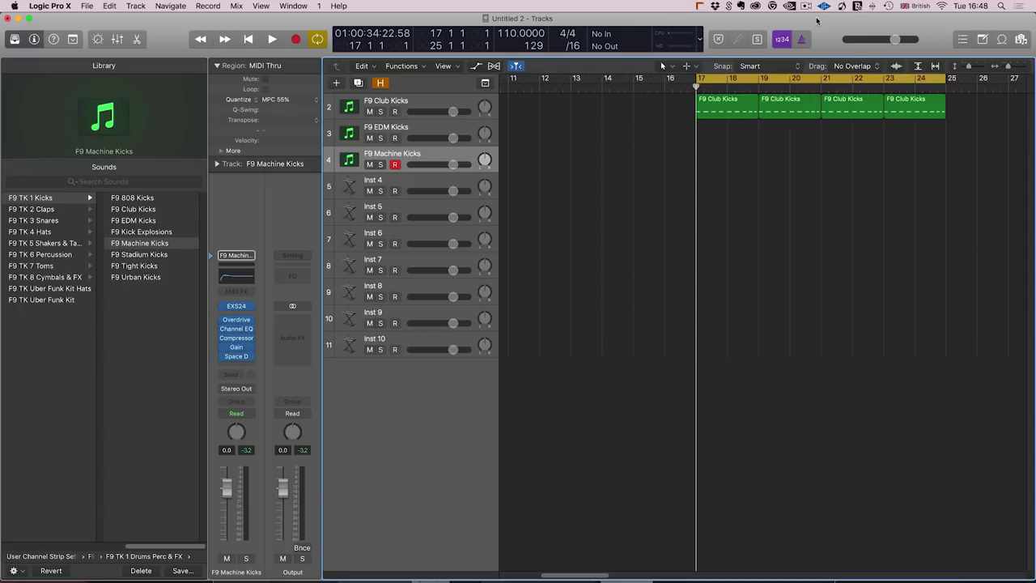
# - Select all four F9 Club Kicks regions and transpose them by -5 during playback
pyautogui.press('super+a')
pyautogui.press('space')
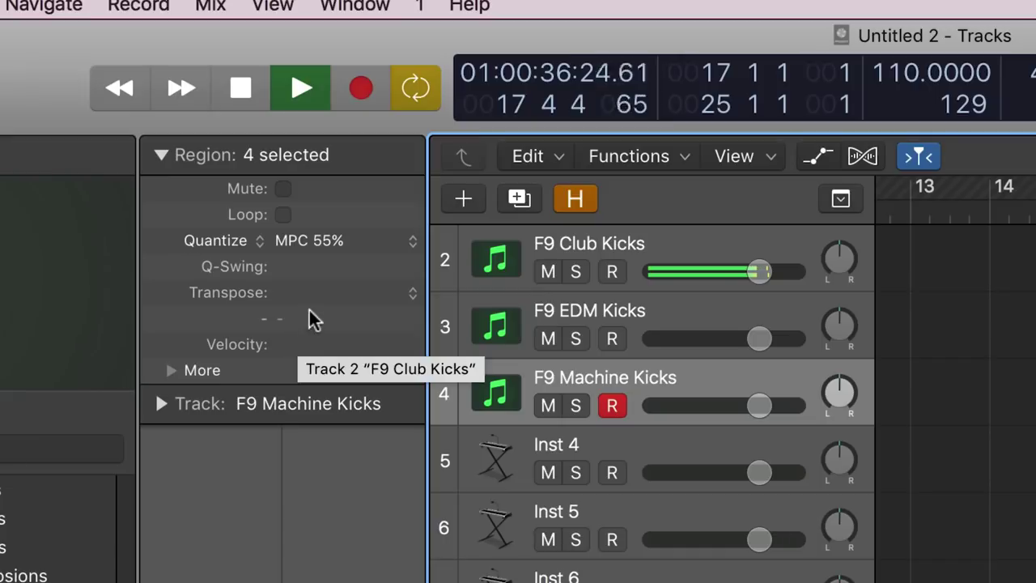
pyautogui.moveTo(289, 190); pyautogui.dragTo(289, 185)
pyautogui.moveTo(305, 291); pyautogui.dragTo(291, 316)
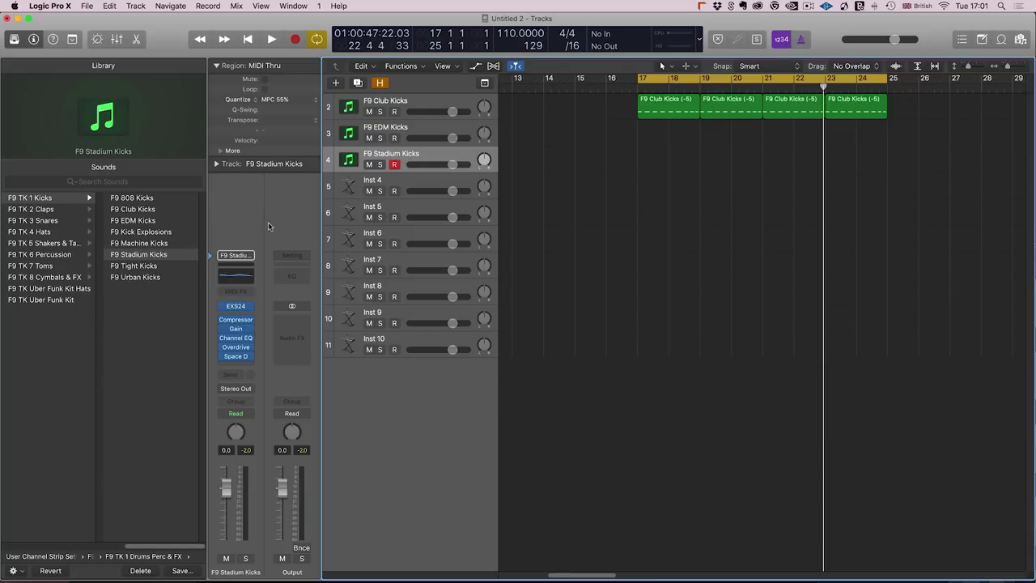
# - Audition the F9 Tight Kicks and F9 Urban Kicks sounds on track 4
pyautogui.click(137, 266)
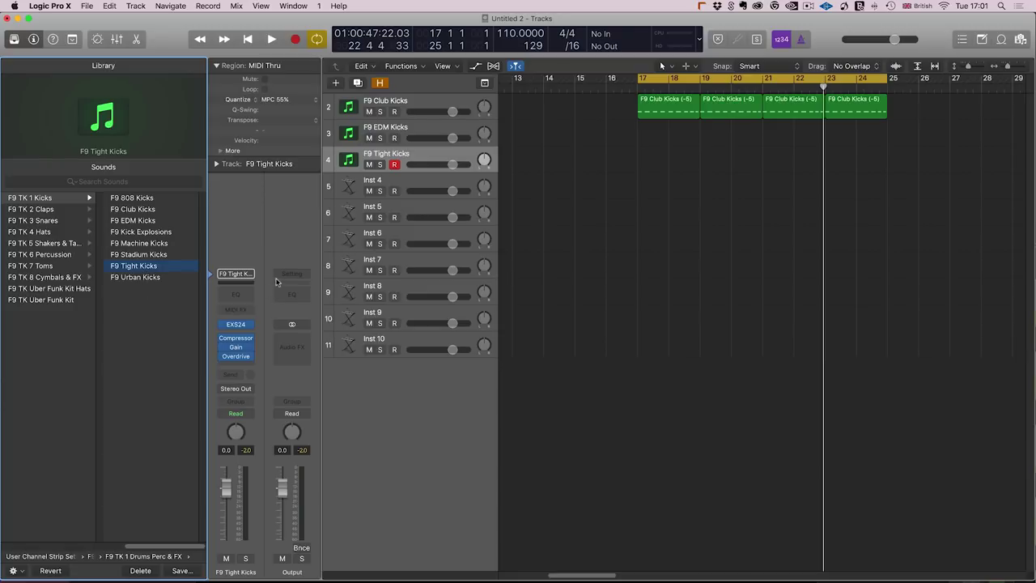
pyautogui.click(135, 278)
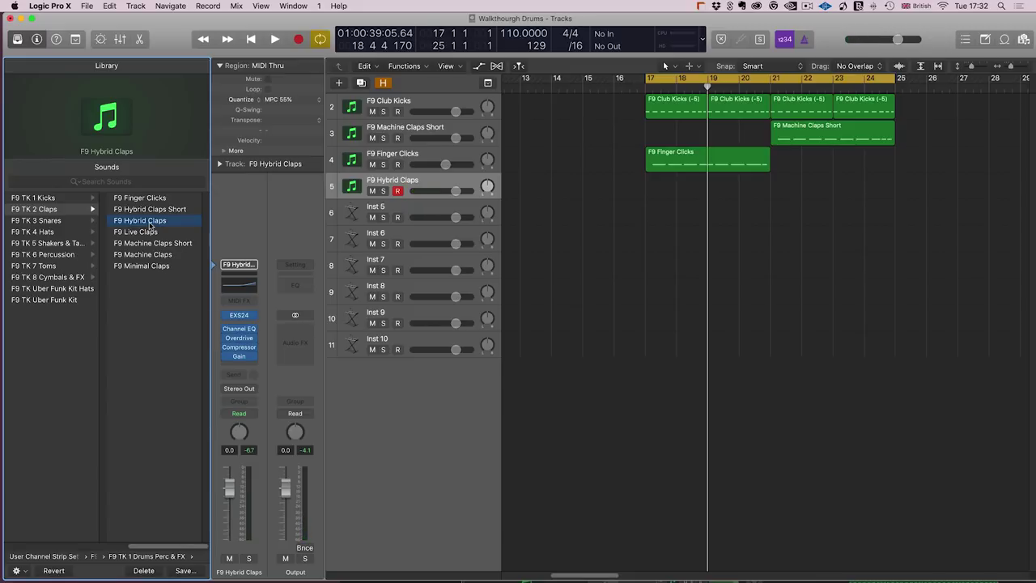
# - Audition F9 Hybrid Claps Short, Machine Claps, Live Claps and Minimal Claps on track 5, plus the F9 TK Uber Funk Kit Hats
pyautogui.click(159, 210)
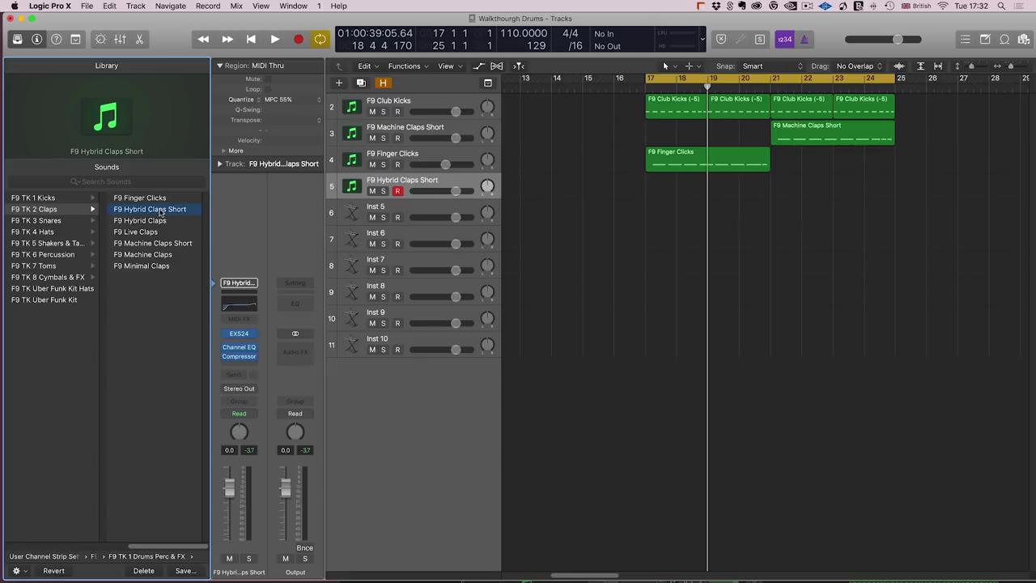
pyautogui.click(150, 255)
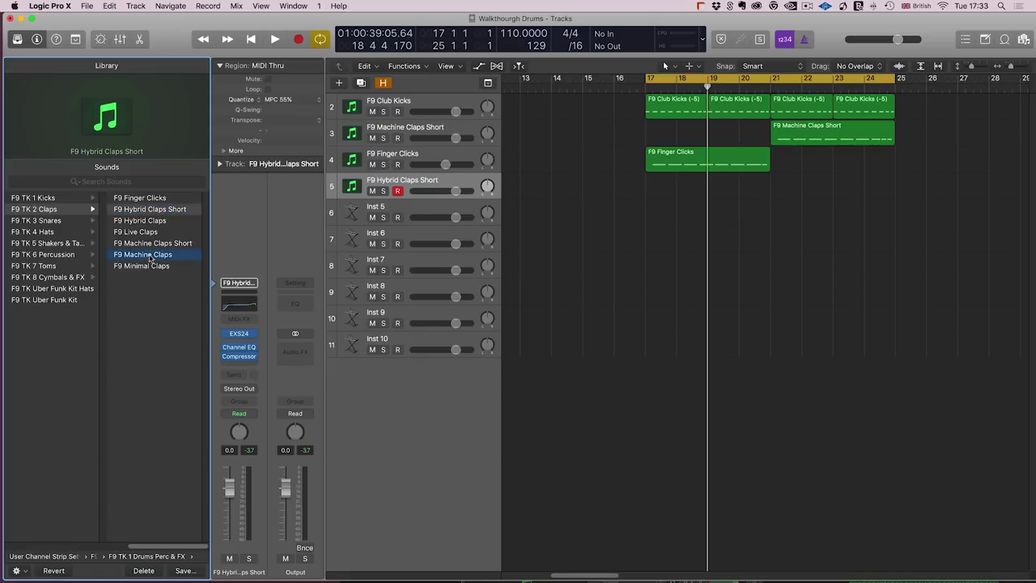
pyautogui.click(138, 232)
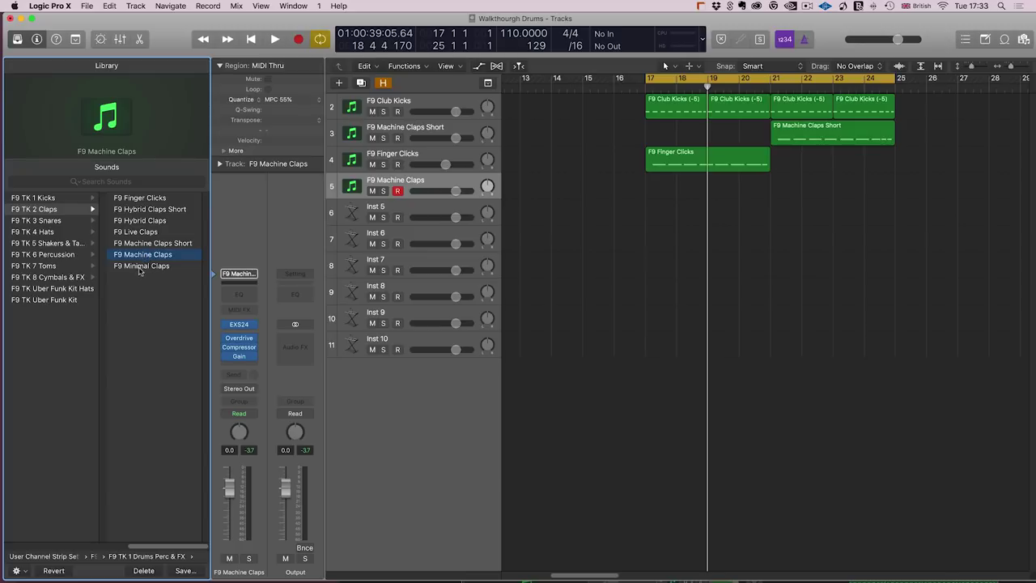
pyautogui.click(146, 267)
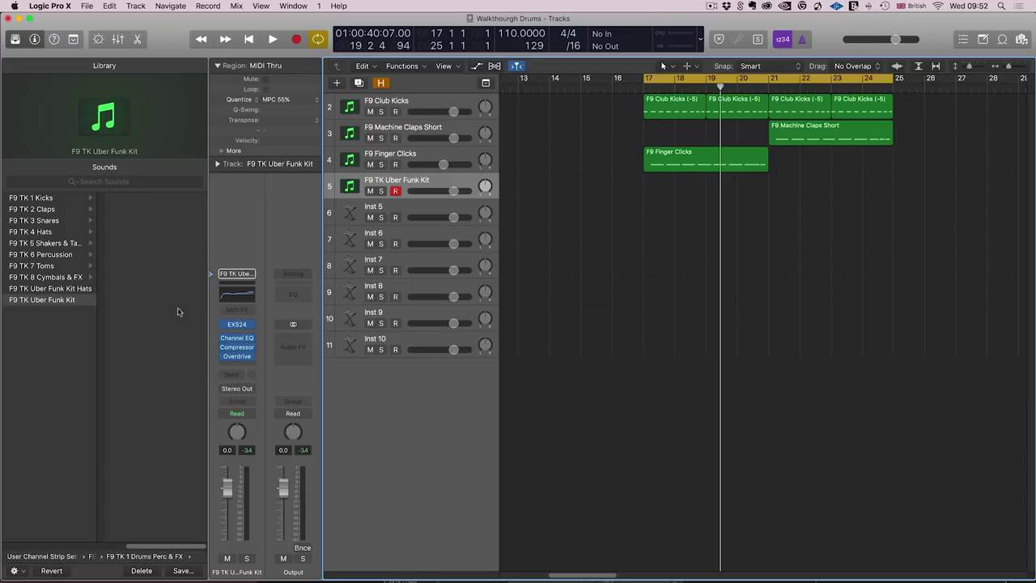
pyautogui.click(72, 289)
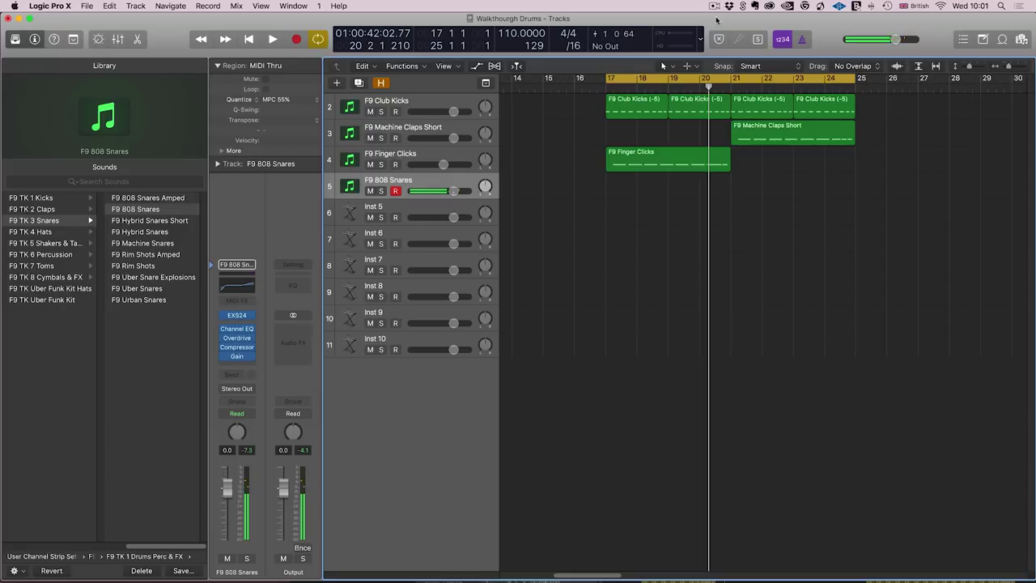
# - Audition the F9 808 Snares Amped, Hybrid Snares, Hybrid Snares Short and Machine Snares sounds on track 5
pyautogui.click(146, 198)
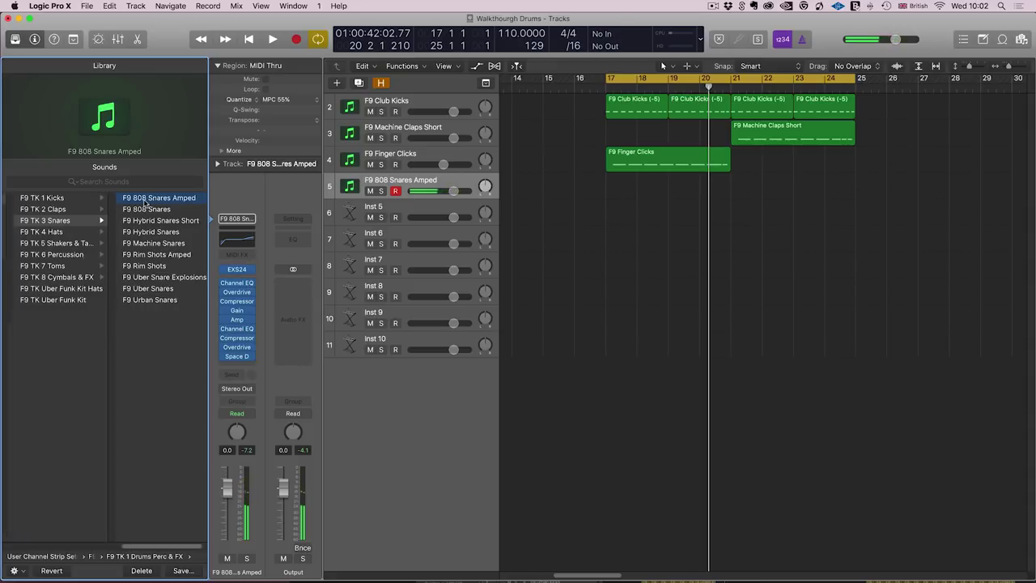
pyautogui.click(159, 233)
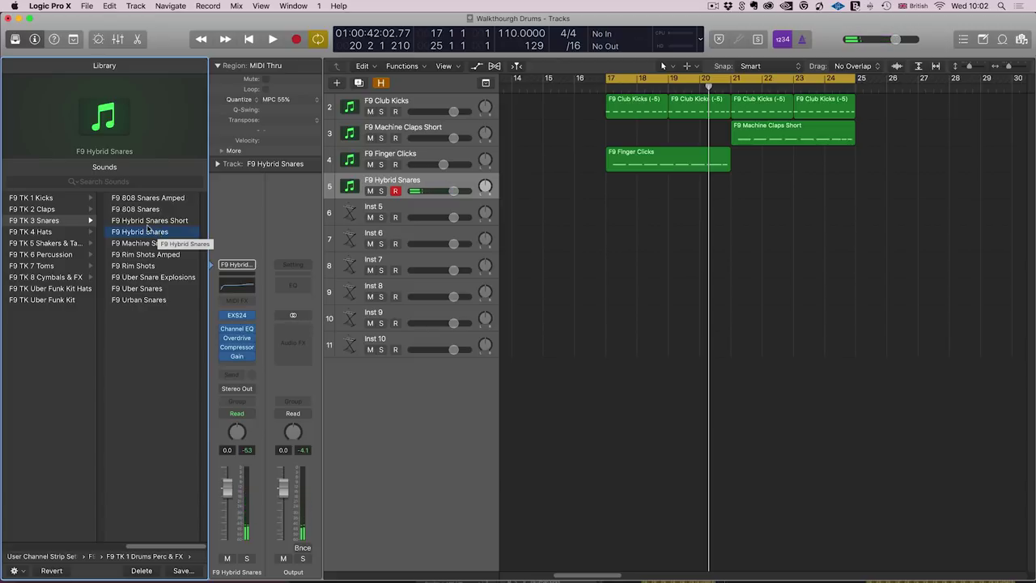
pyautogui.click(149, 221)
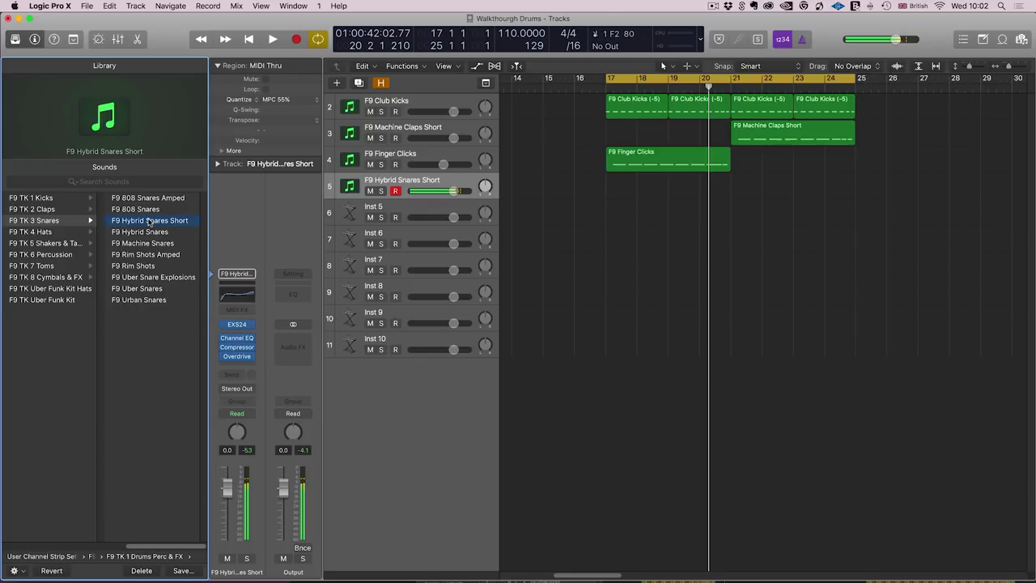
pyautogui.click(157, 244)
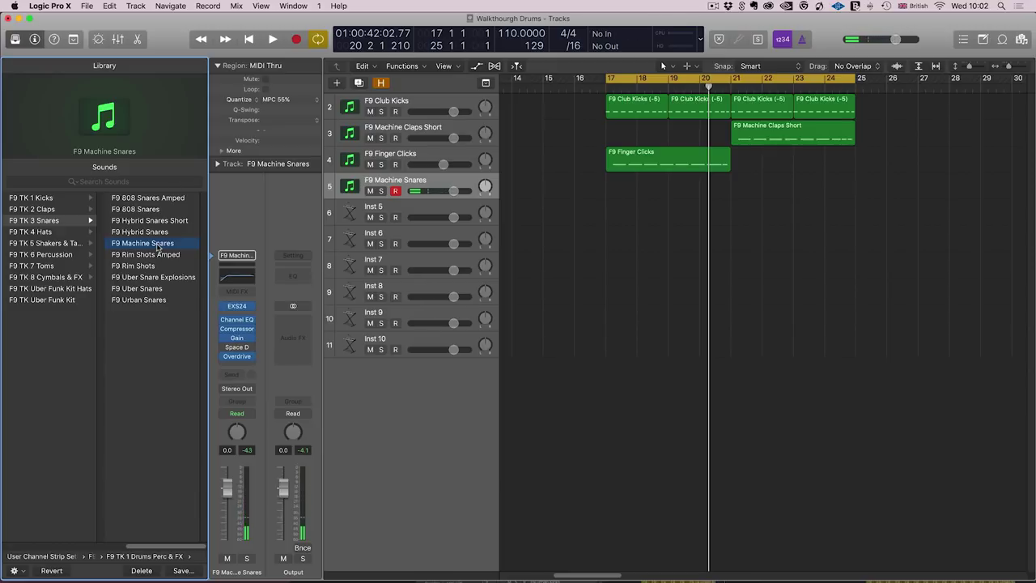
# - Audition the F9 Rim Shots, Rim Shots Amped, Uber Snares, Uber Snare Explosions and Urban Snares sounds on track 5
pyautogui.click(139, 266)
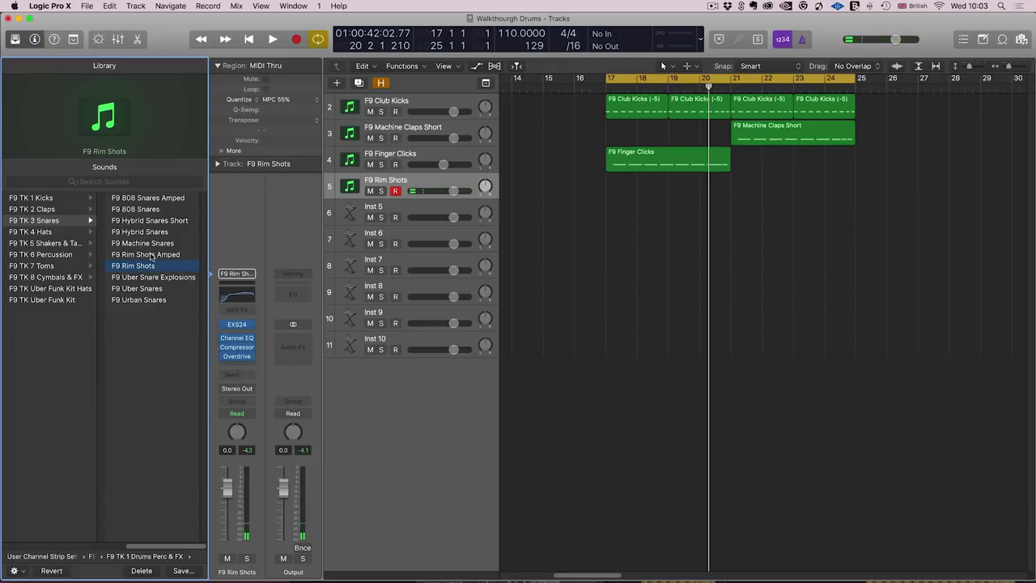
pyautogui.click(151, 256)
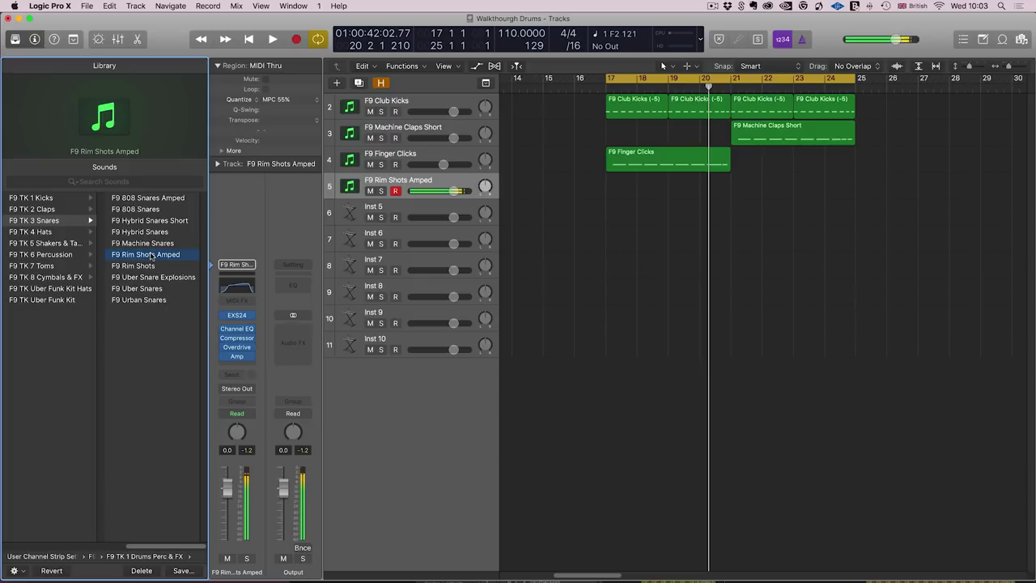
pyautogui.click(139, 288)
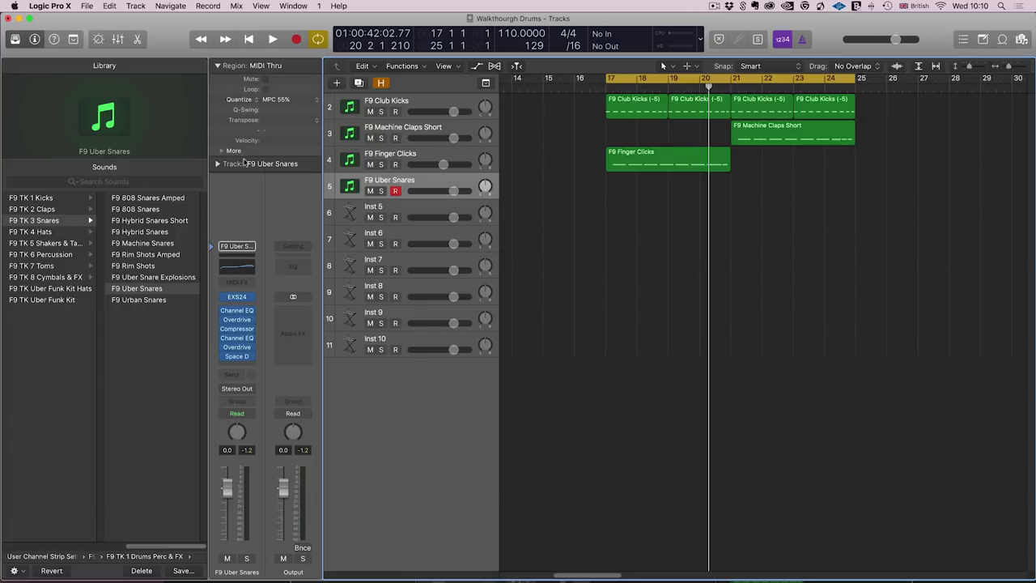
pyautogui.click(153, 277)
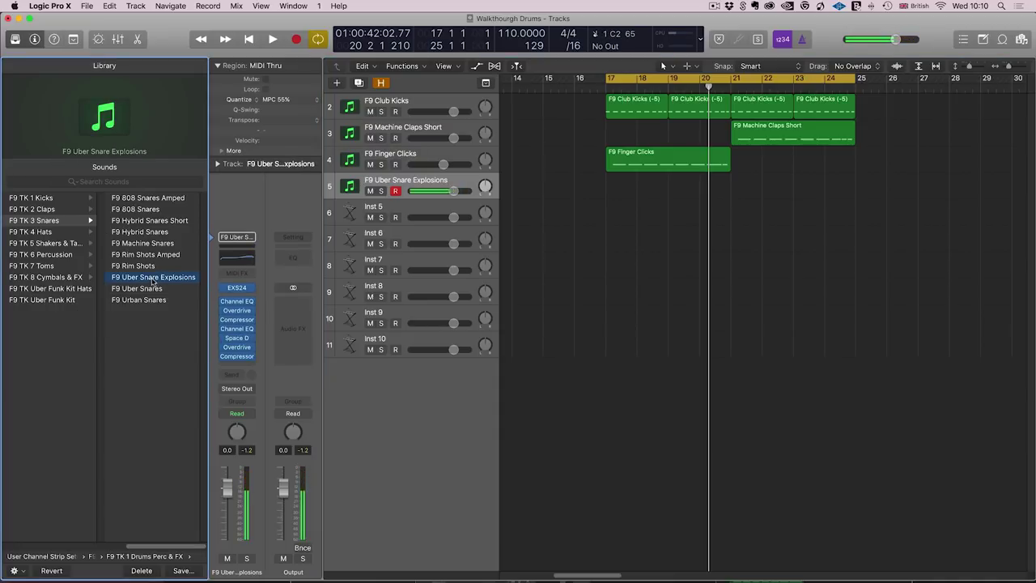
pyautogui.click(134, 303)
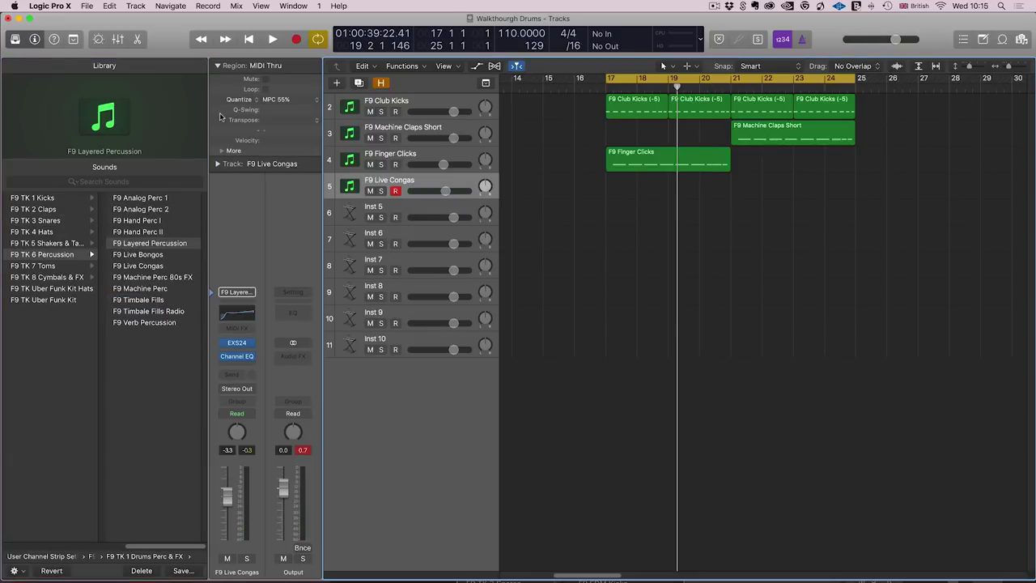
# - Audition F9 Layered Percussion, Live Congas, Live Bongos, Timbale Fills, Verb Percussion, Hand Perc I and Hand Perc II on track 5
pyautogui.click(162, 246)
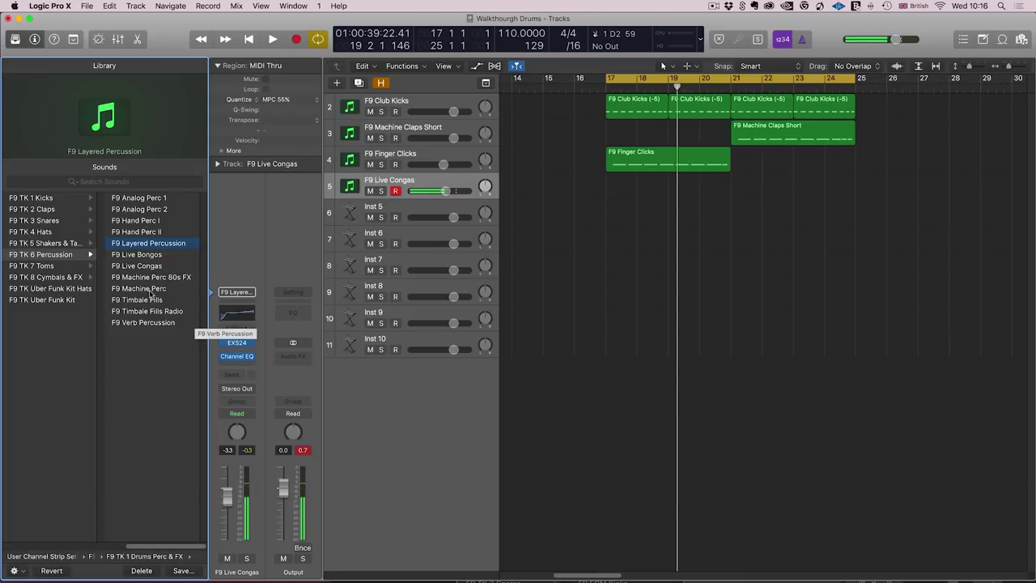
pyautogui.click(142, 266)
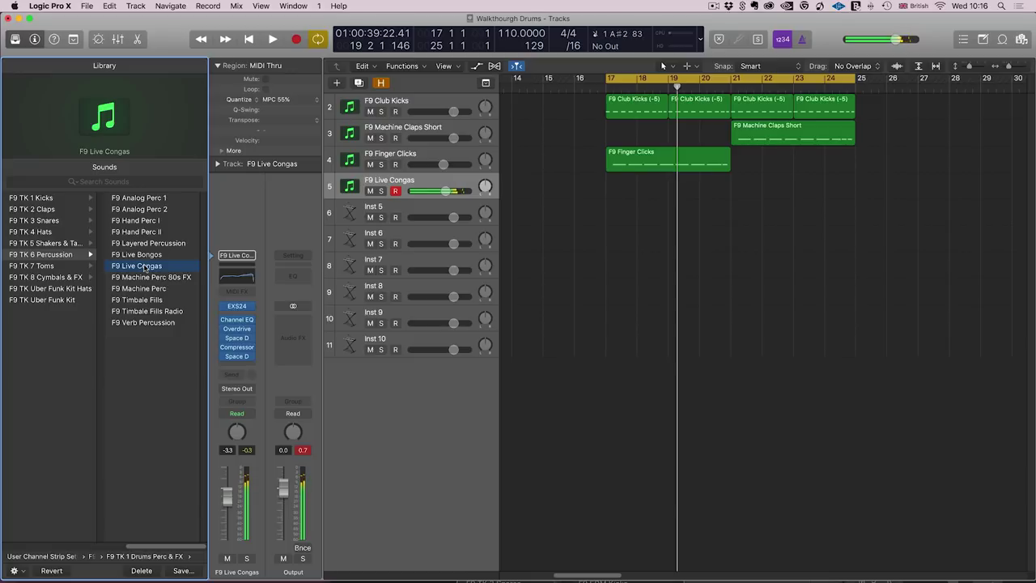
pyautogui.click(139, 256)
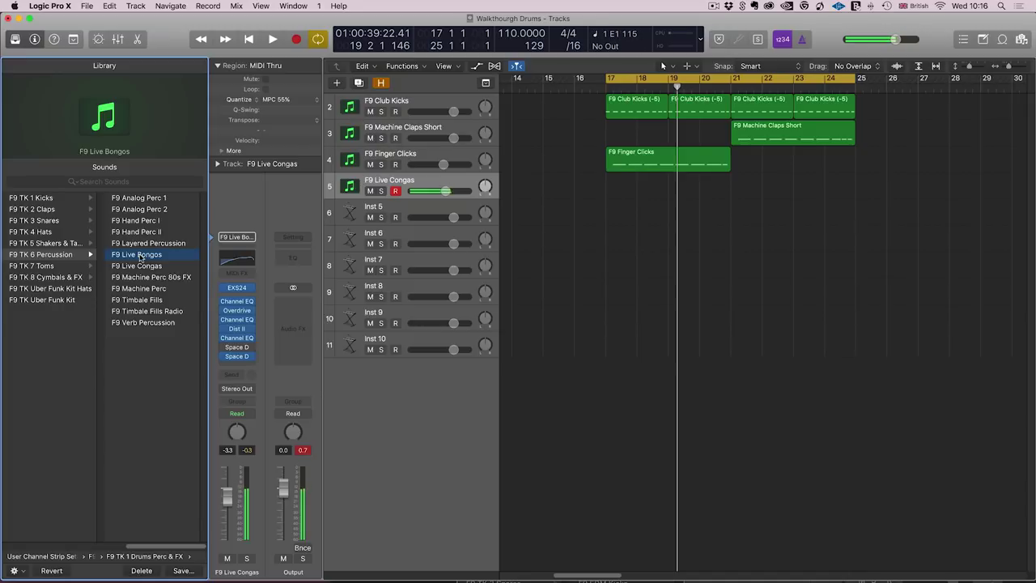
pyautogui.click(142, 300)
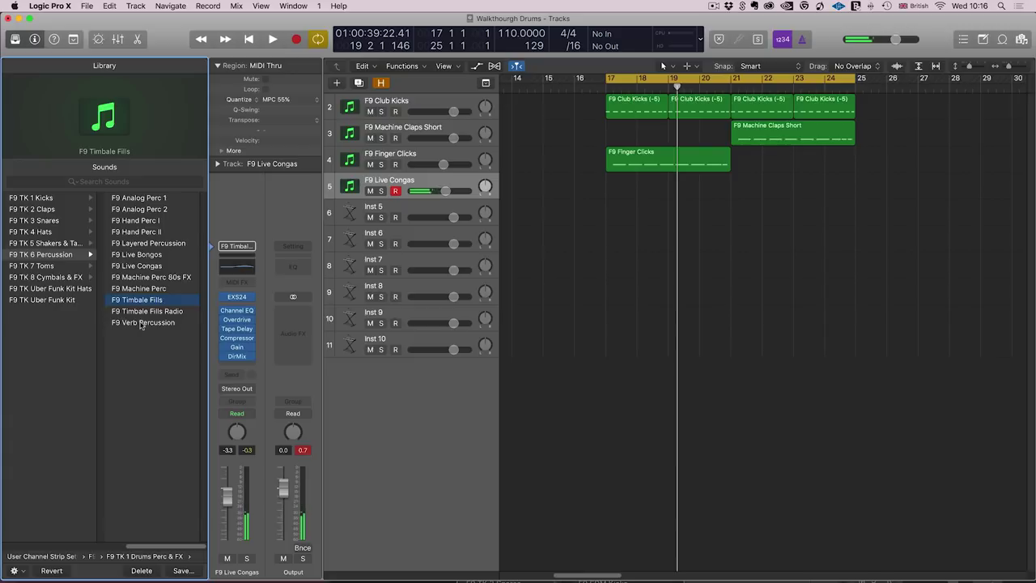
pyautogui.click(141, 323)
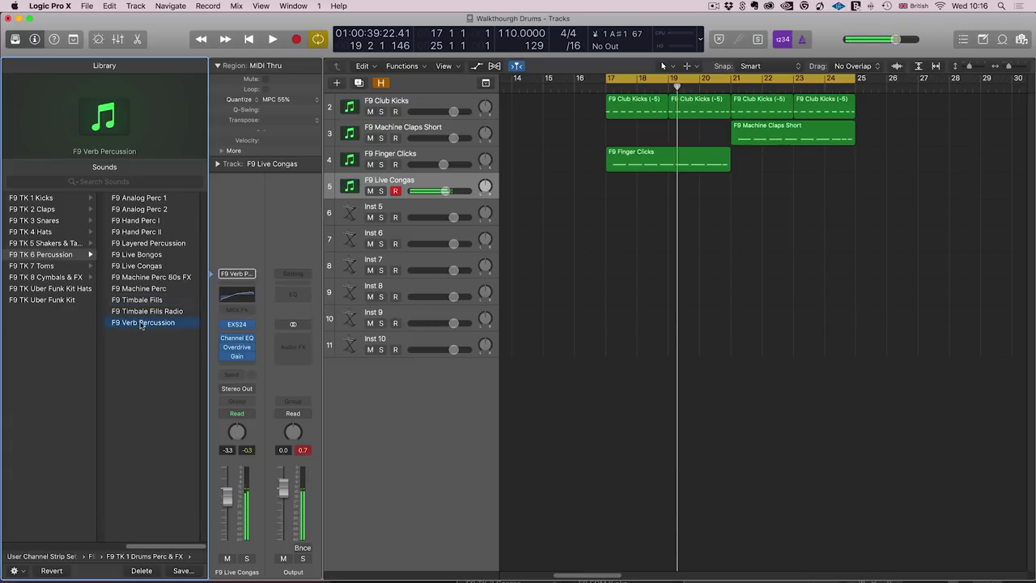
pyautogui.click(138, 221)
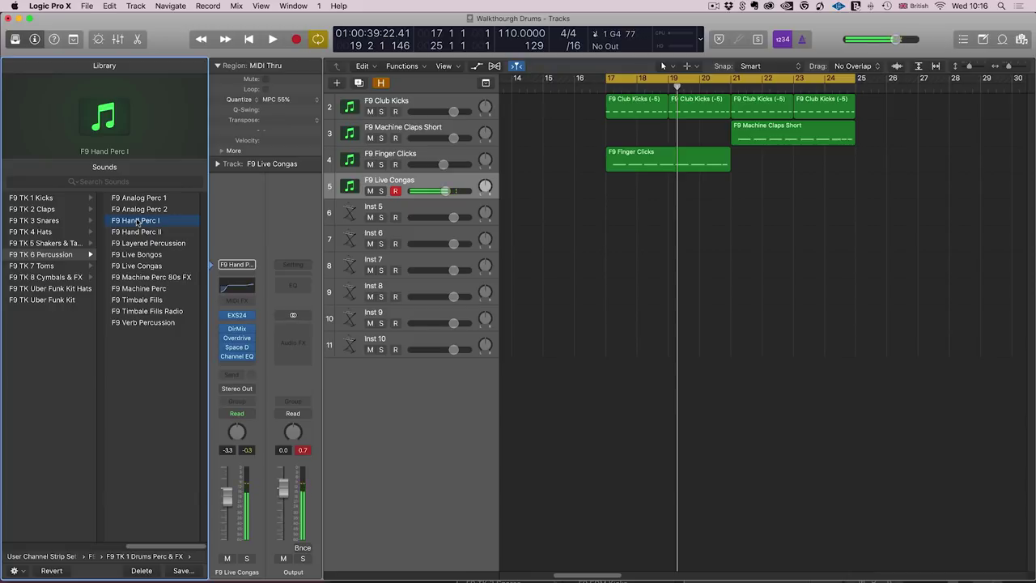
pyautogui.click(137, 232)
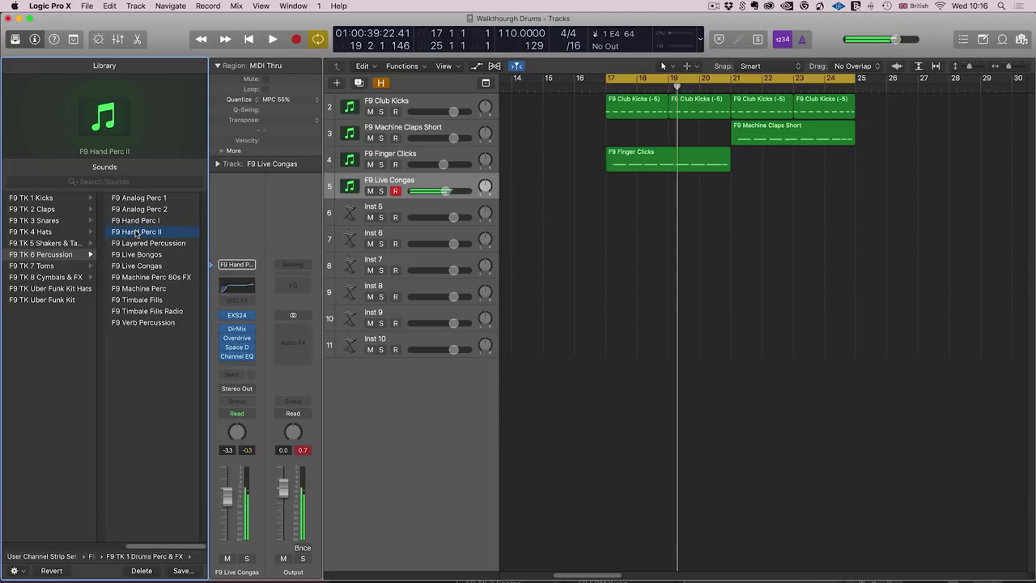
# - Audition F9 Analog Perc 1 and 2, Live Shakers, Live Tambourine, Machine Tambourine, Machine Shaker and Verb Tambourine on track 5
pyautogui.click(148, 199)
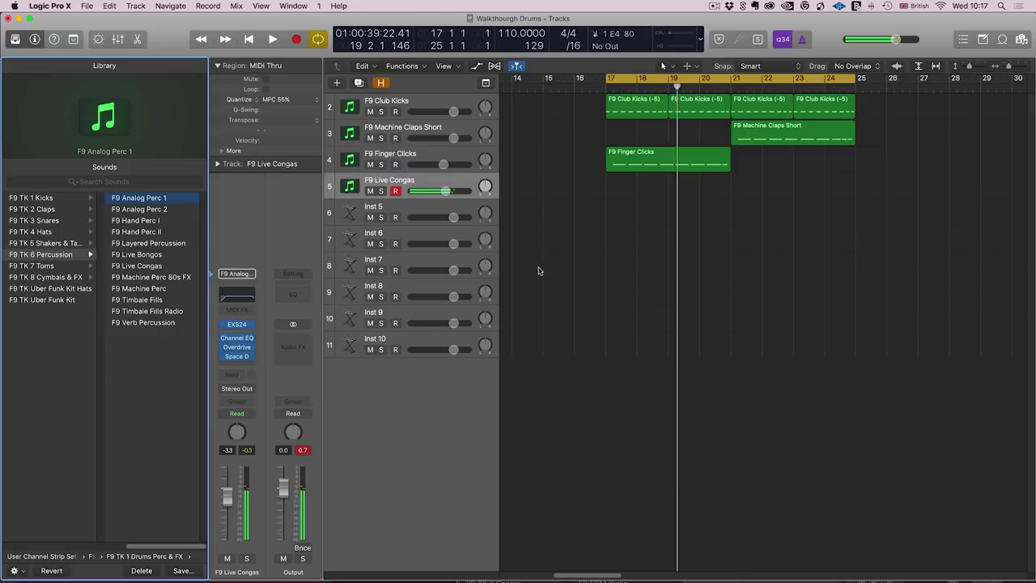
pyautogui.click(142, 209)
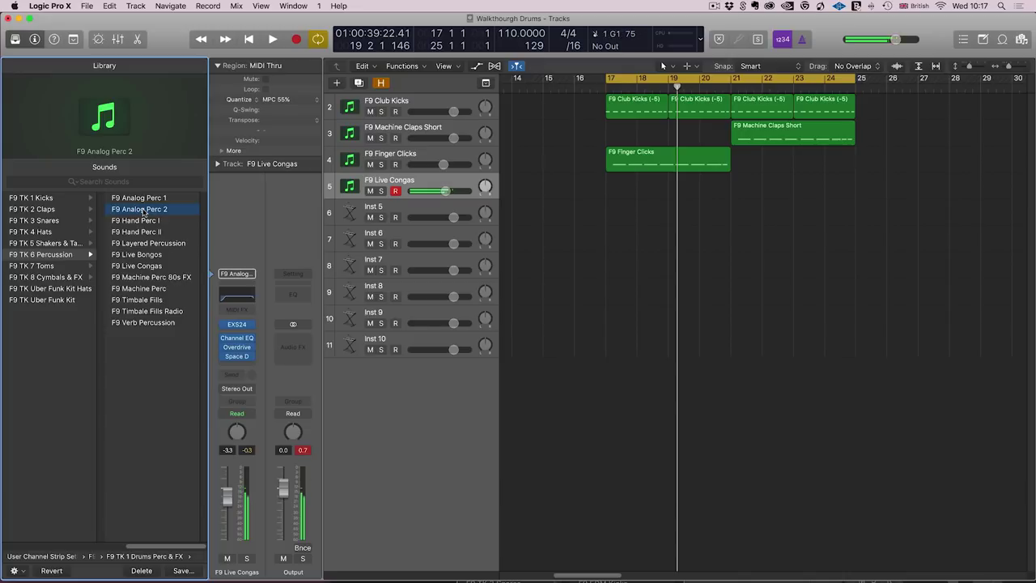
pyautogui.click(57, 243)
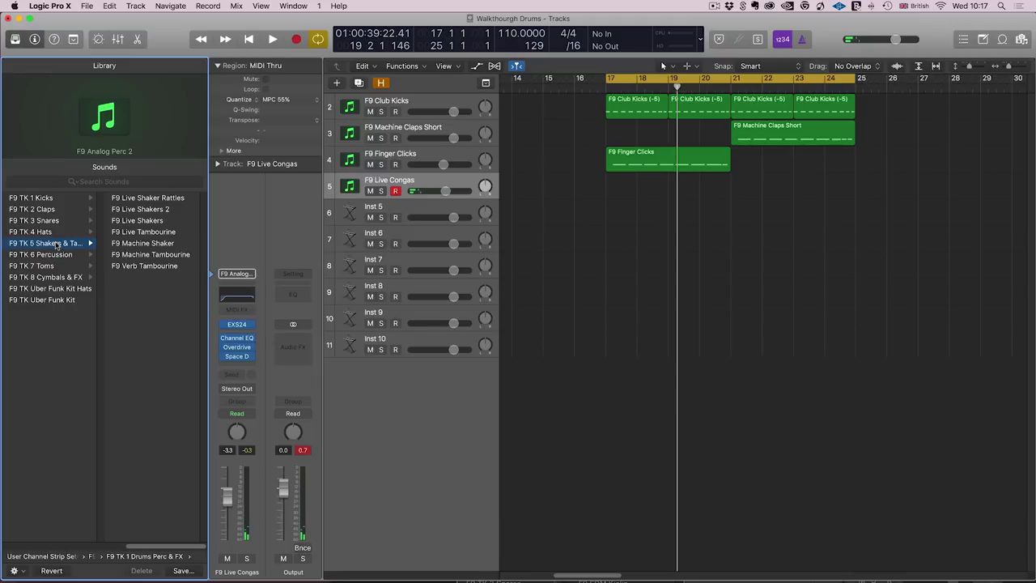
pyautogui.click(144, 221)
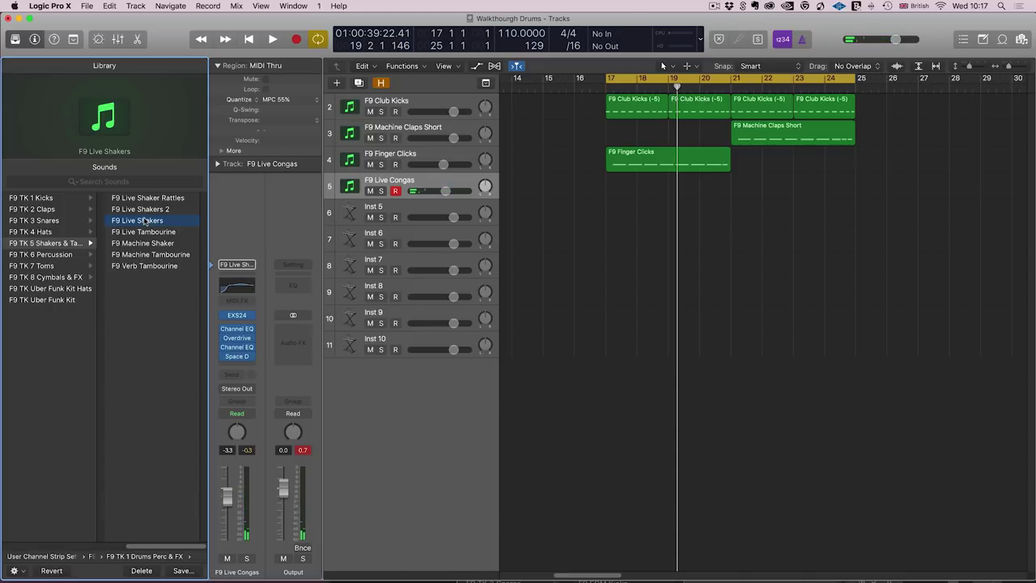
pyautogui.click(146, 233)
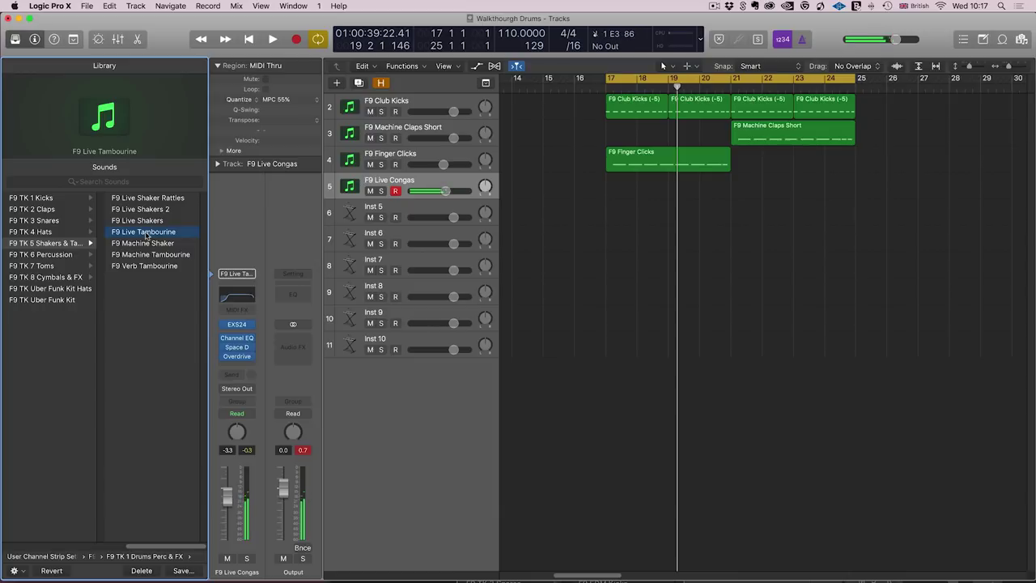
pyautogui.click(145, 254)
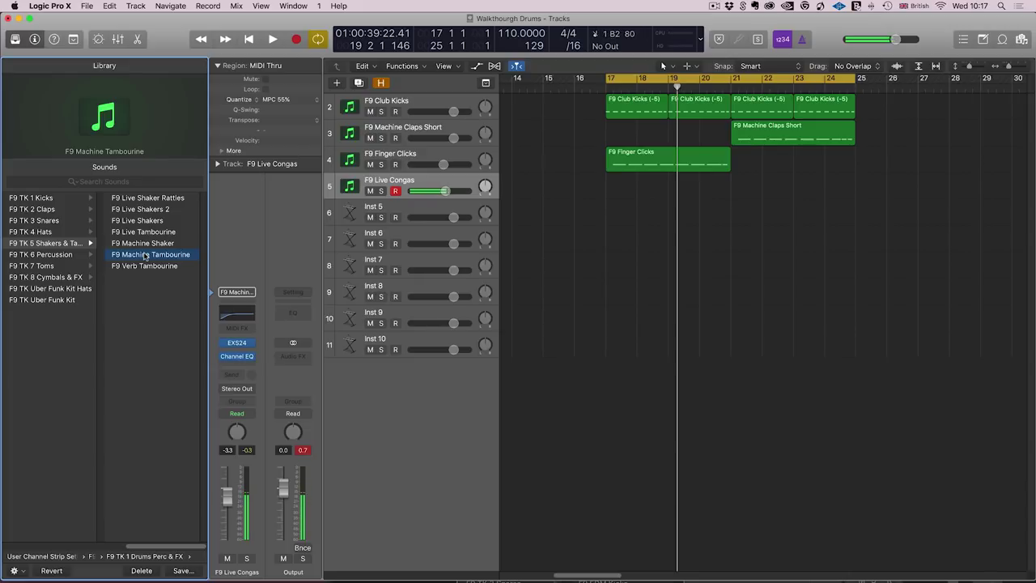
pyautogui.click(149, 244)
pyautogui.click(159, 266)
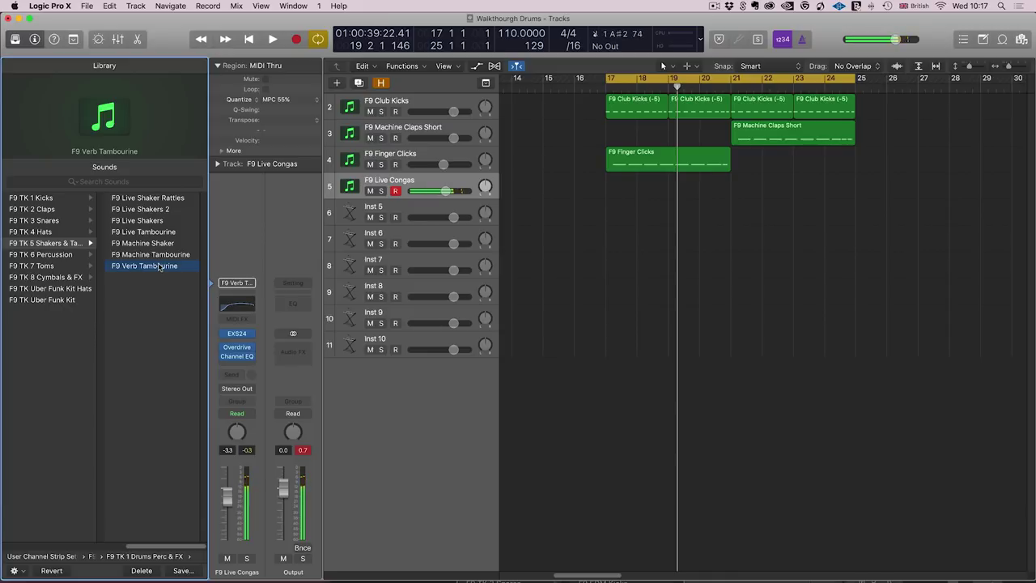
# - Audition the F9 808 Hats, Live Hi Hat I, Live Hi Hat III 2002 Vintage, Closed Hats 1 and Open Hats sounds on track 5
pyautogui.click(160, 200)
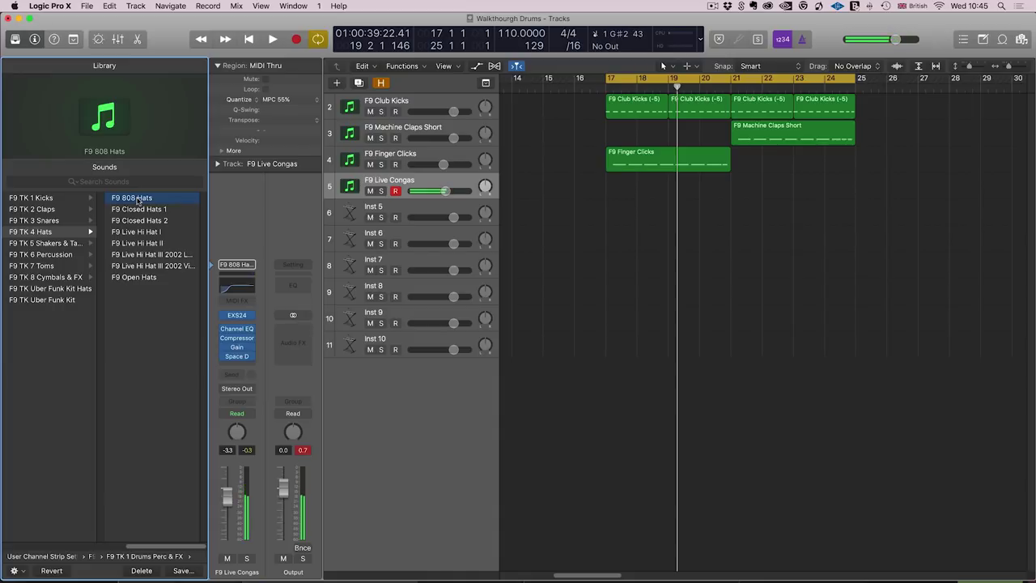
pyautogui.click(147, 236)
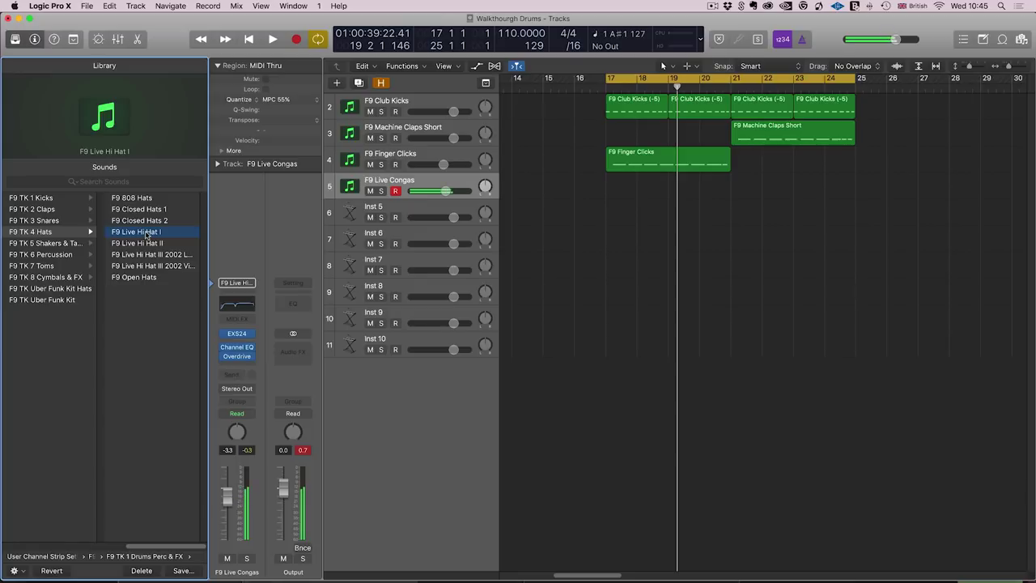
pyautogui.click(158, 270)
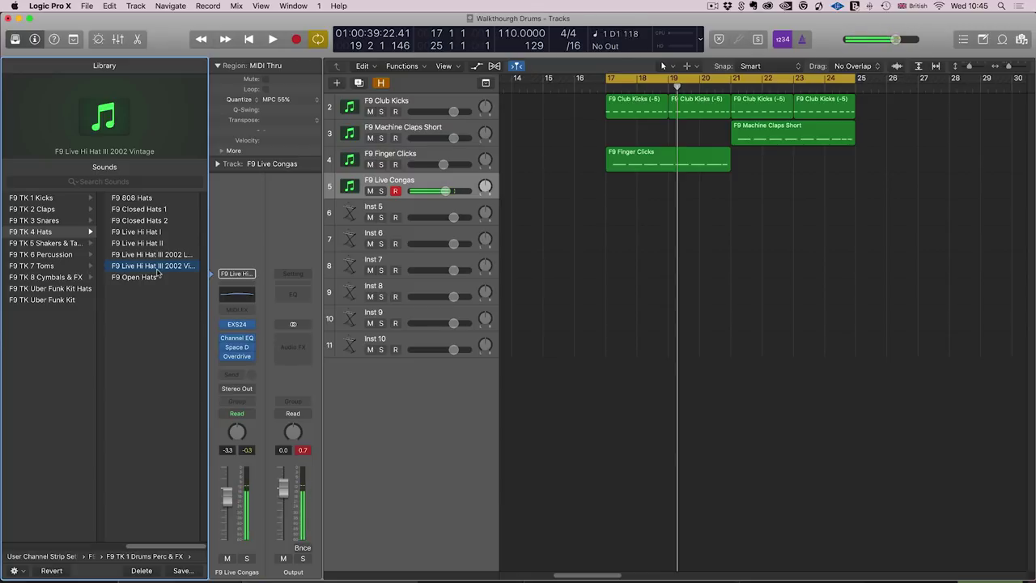
pyautogui.click(133, 210)
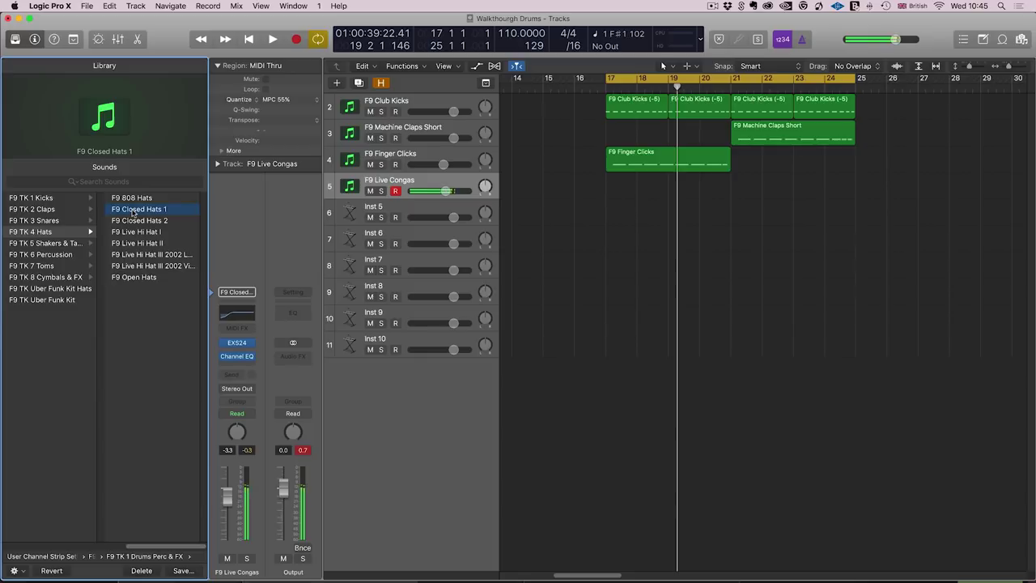
pyautogui.click(148, 276)
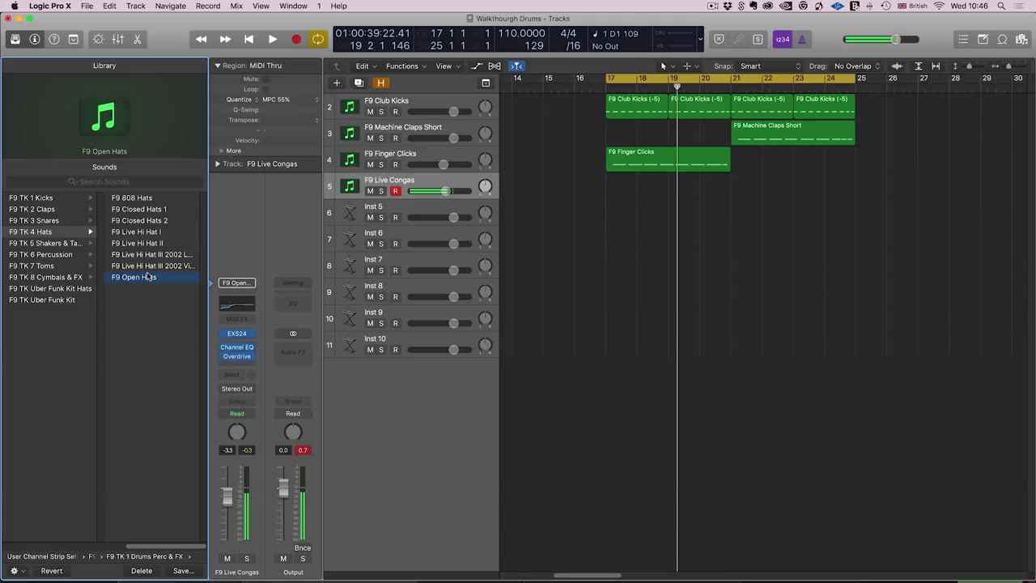
pyautogui.click(712, 6)
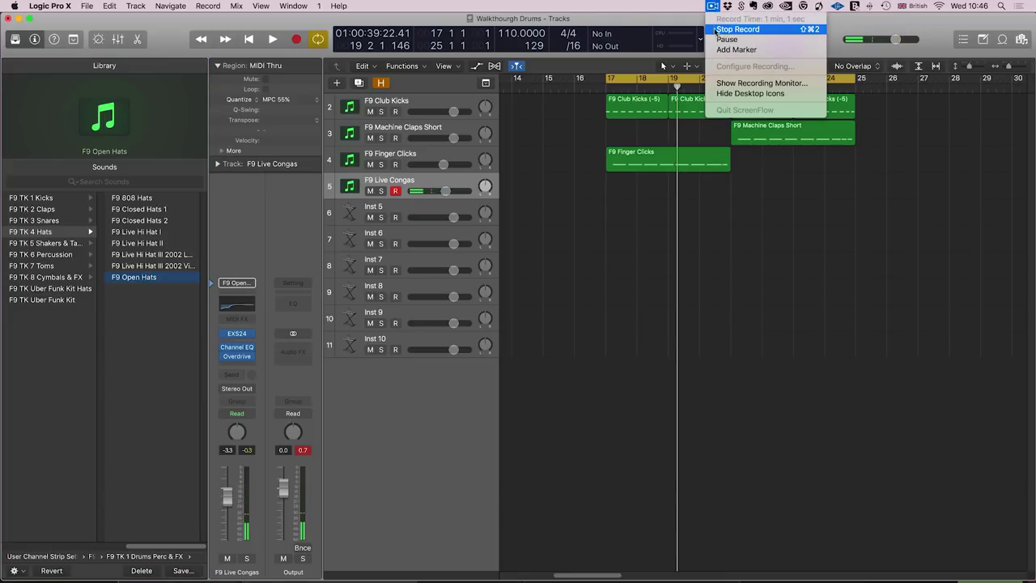